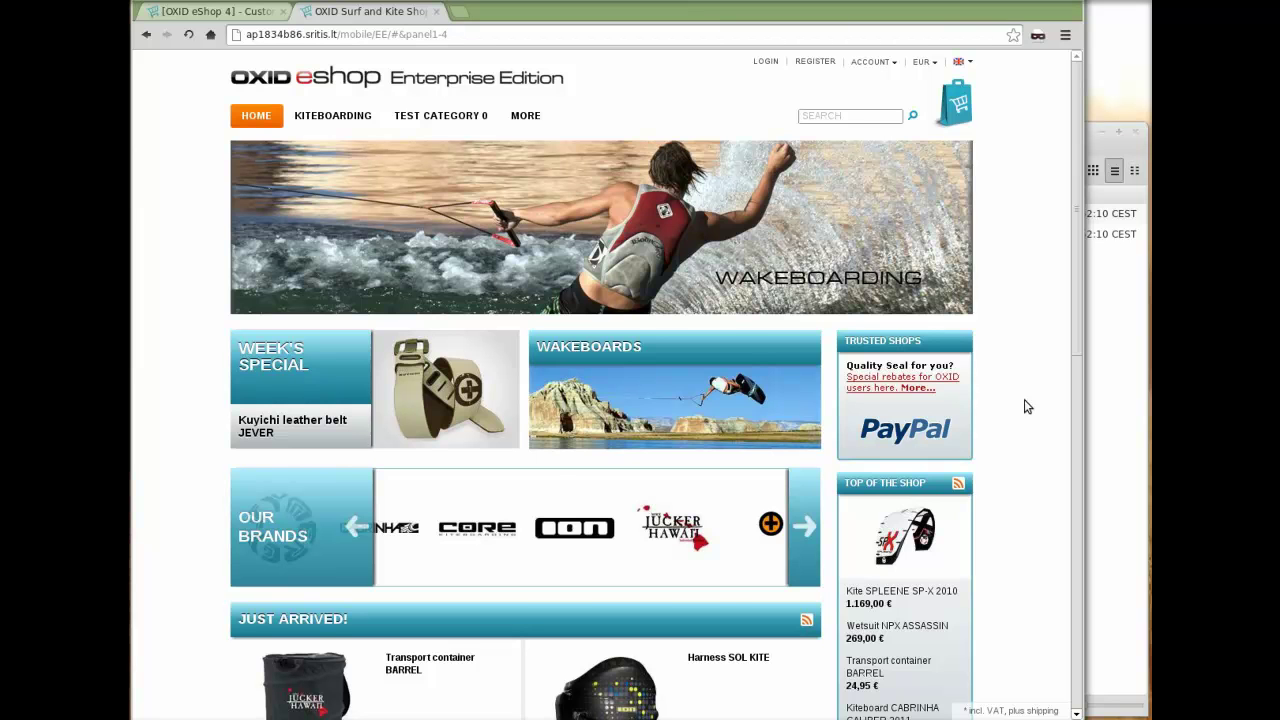
- Bring the Nemo file manager, showing htdocs and the theme bundle zip, in front of the browser
{"action": "key", "text": "alt+Tab"}
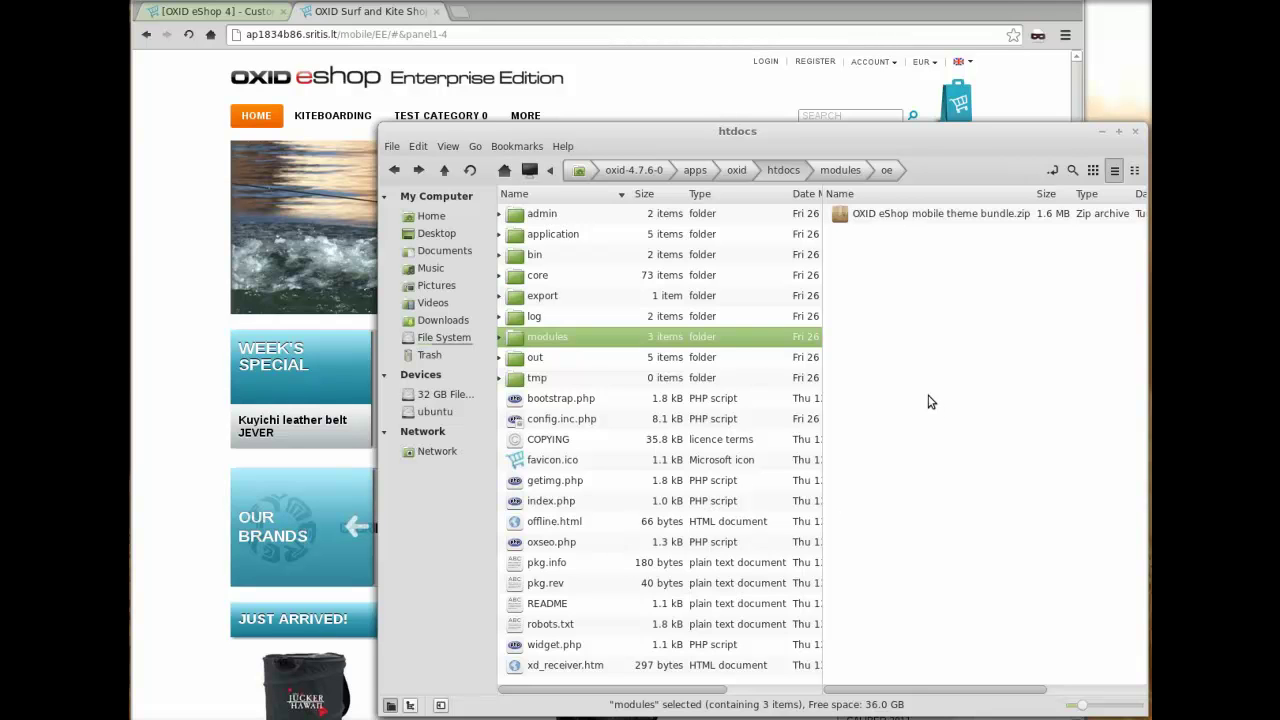
- Select 'OXID eShop mobile theme bundle.zip' in the Downloads pane
{"action": "left_click", "coordinate": [894, 211]}
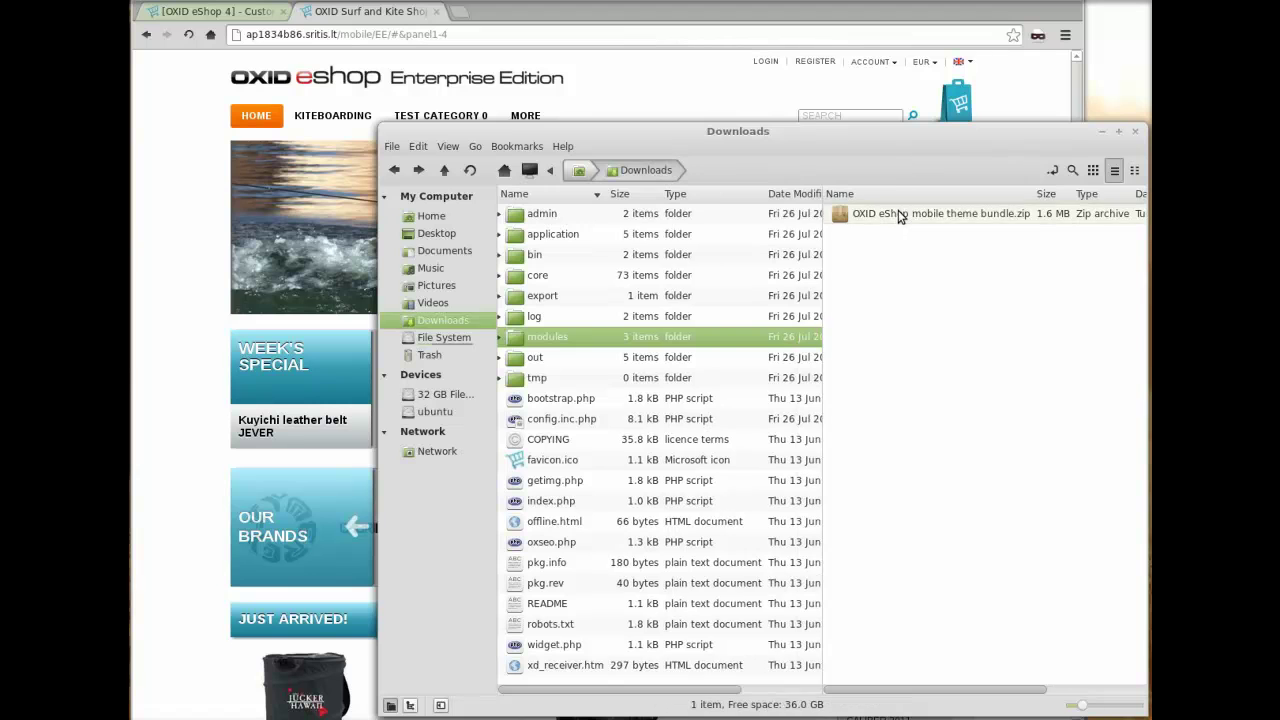
{"action": "left_click", "coordinate": [928, 213]}
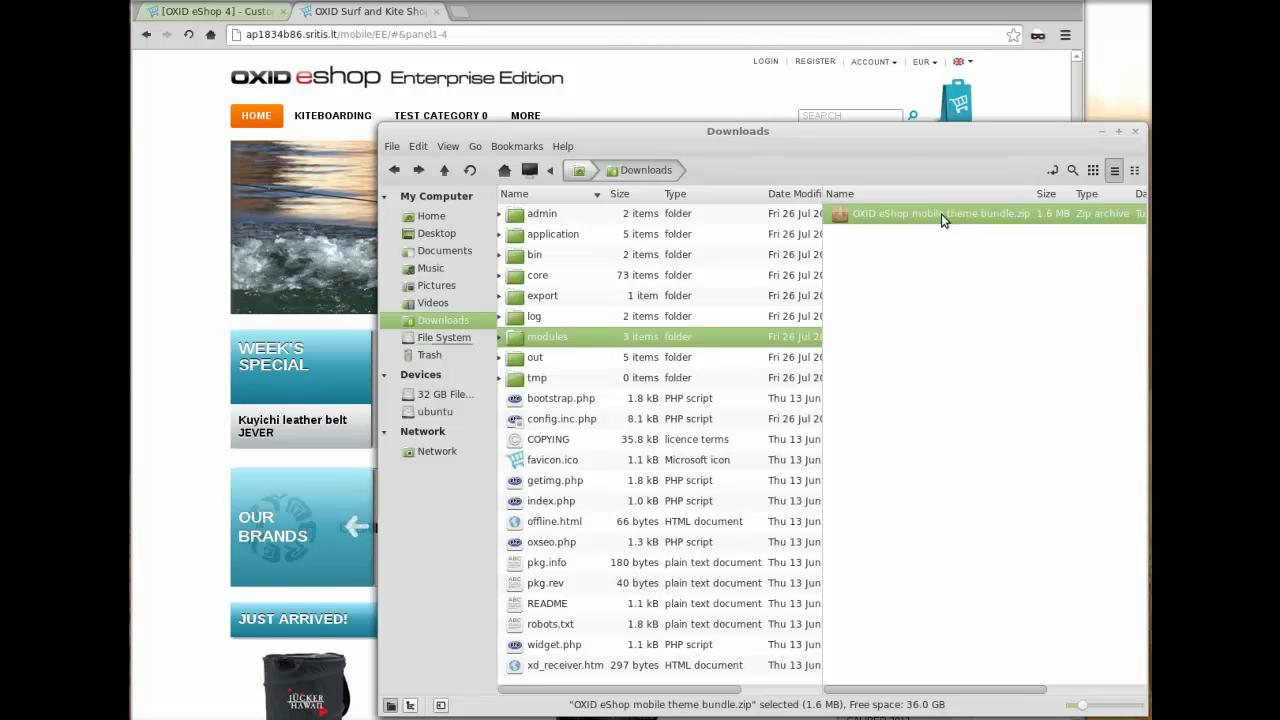
- Extract the mobile theme bundle zip into Downloads and open the extracted folder
{"action": "right_click", "coordinate": [941, 218]}
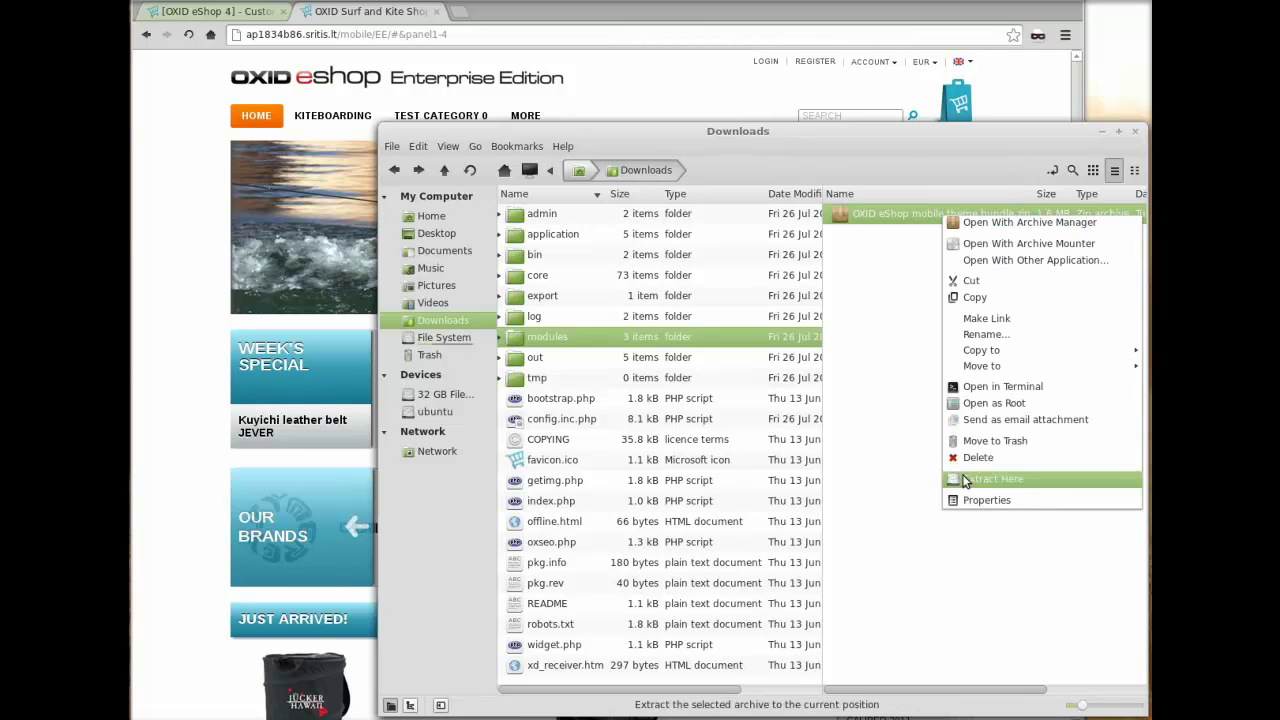
{"action": "left_click", "coordinate": [990, 479]}
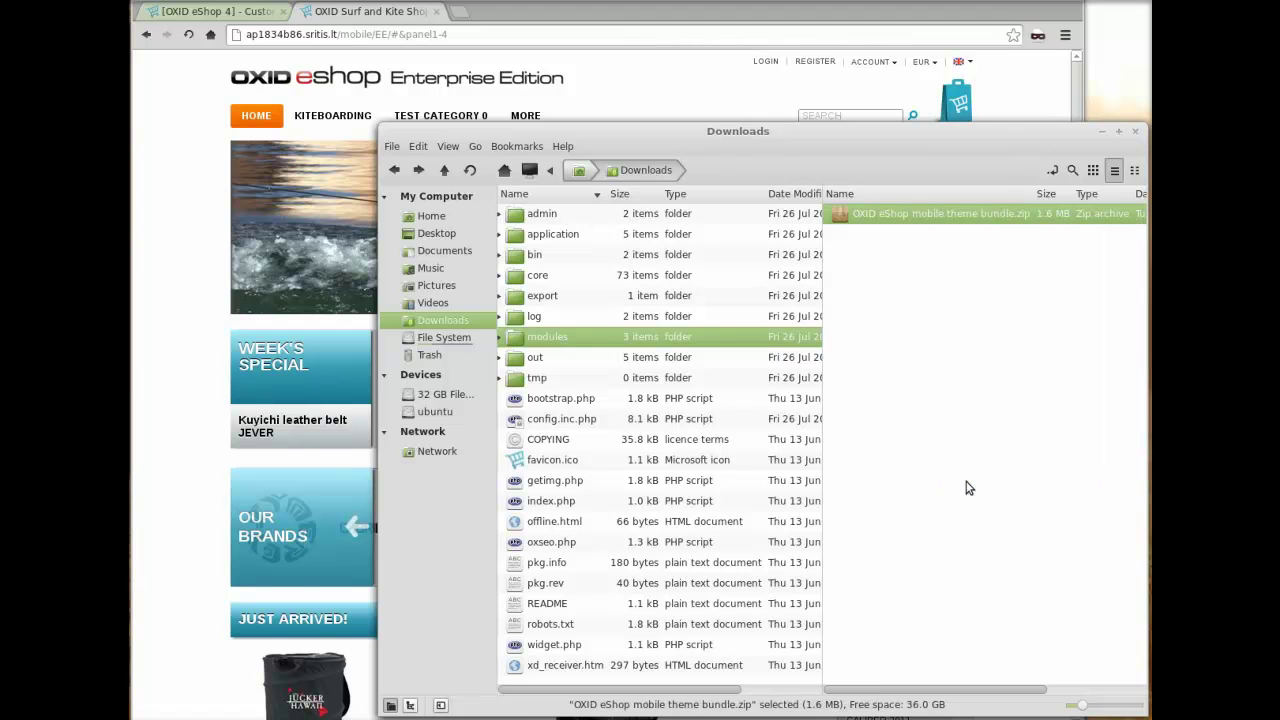
{"action": "double_click", "coordinate": [920, 215]}
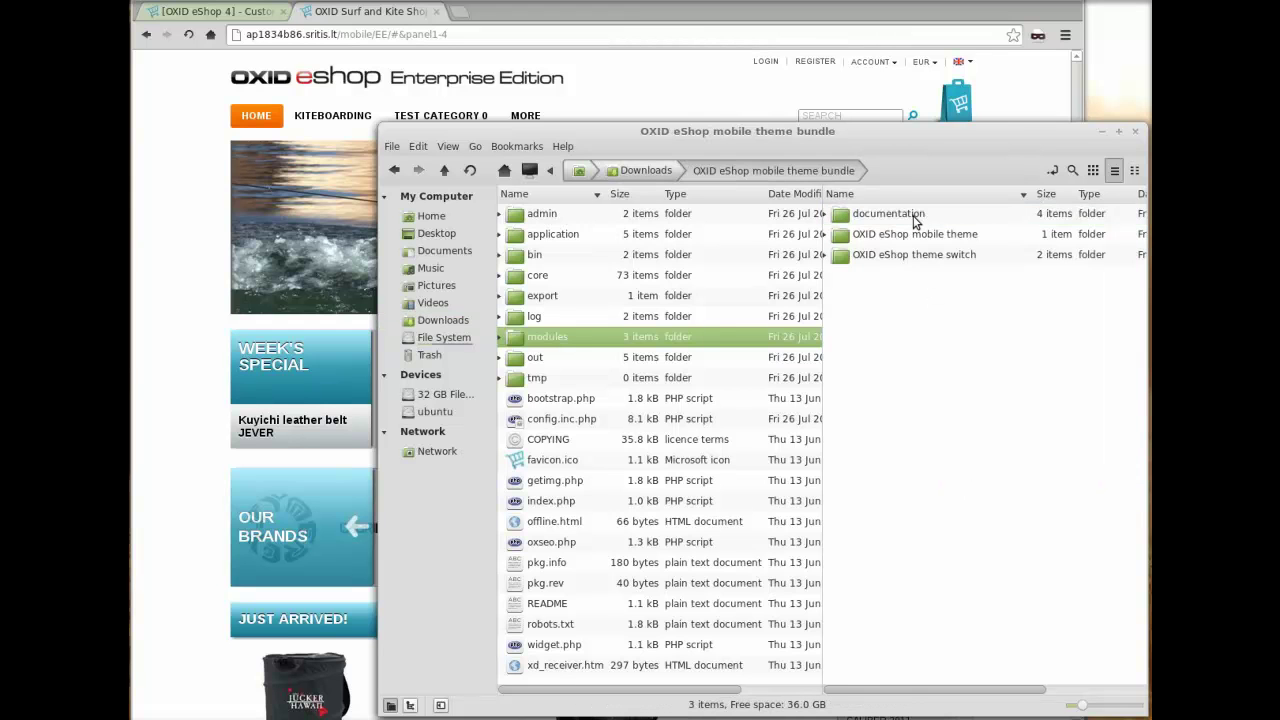
- Review the install_en.pdf and customization guides, then select the OXID eShop theme switch folder
{"action": "left_click", "coordinate": [913, 218]}
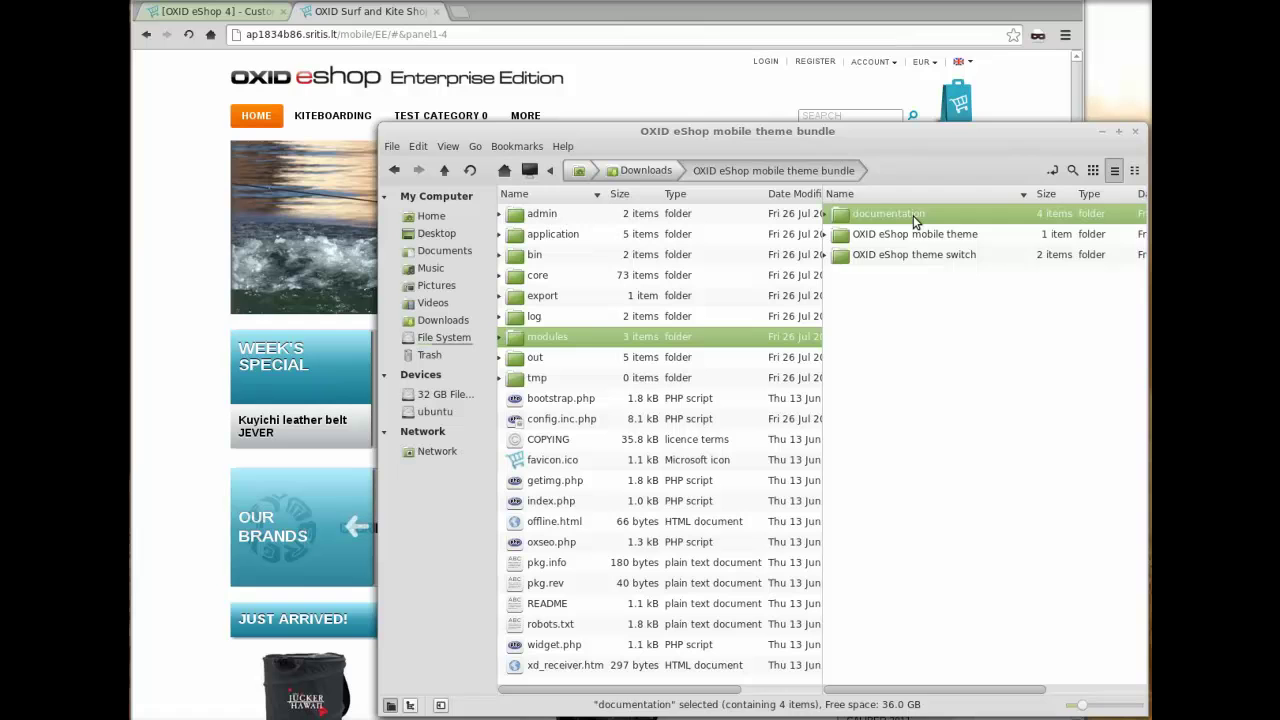
{"action": "double_click", "coordinate": [913, 218]}
{"action": "left_click", "coordinate": [904, 258]}
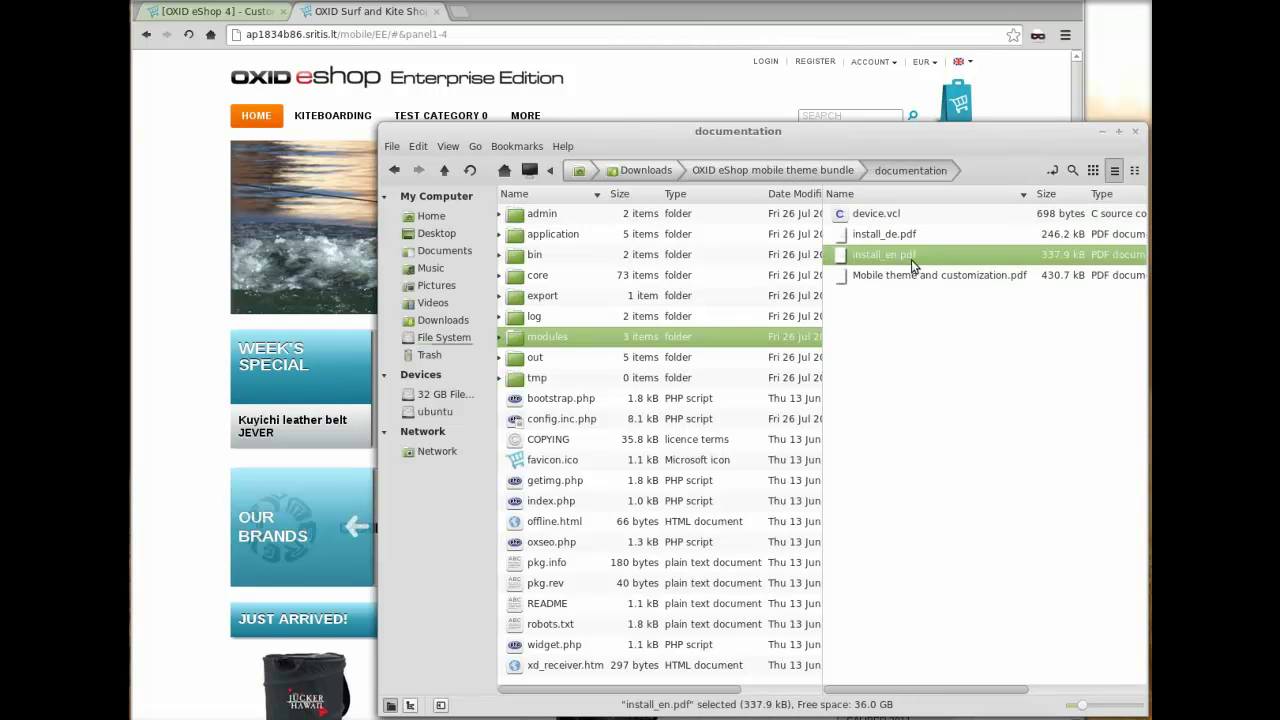
{"action": "left_click", "coordinate": [909, 278]}
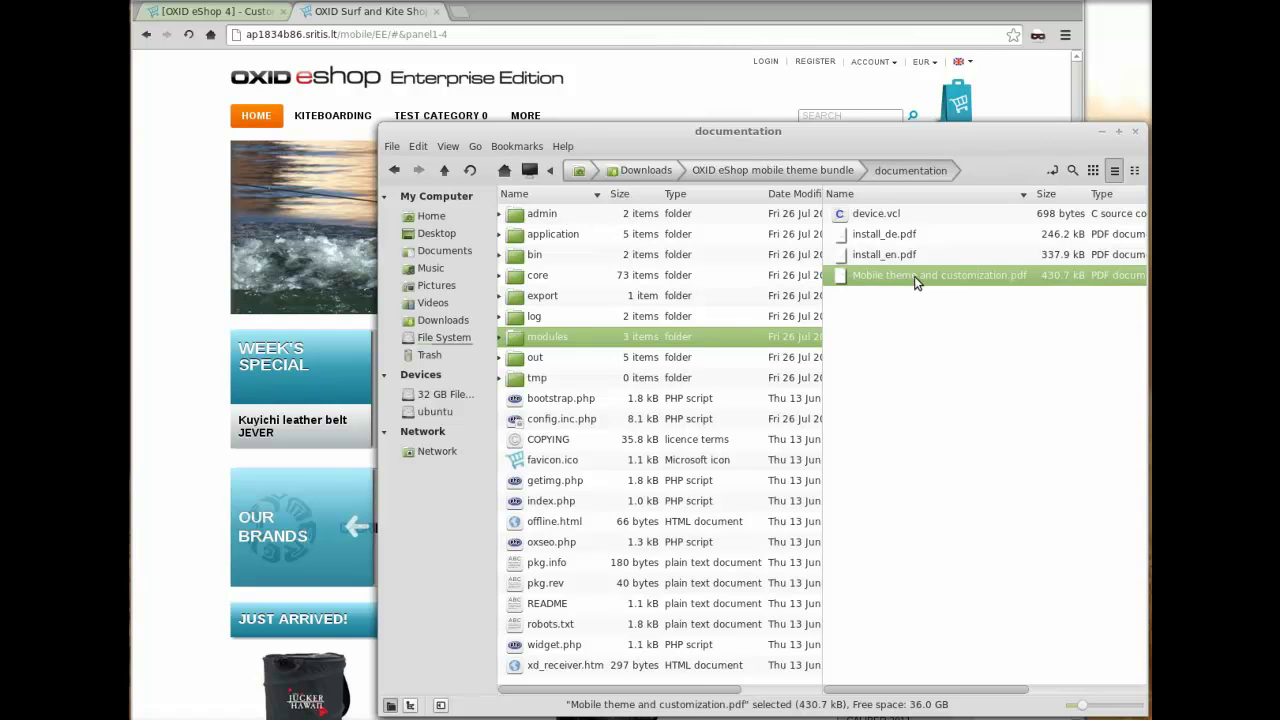
{"action": "left_click", "coordinate": [849, 172]}
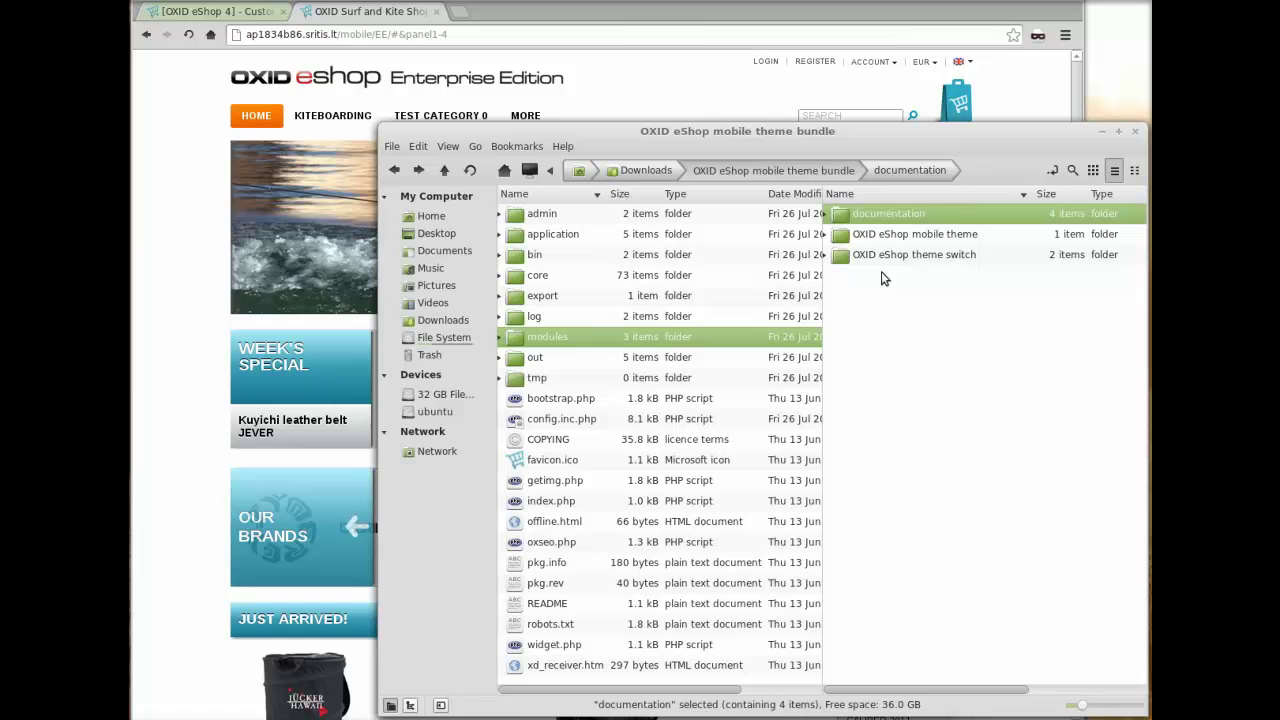
{"action": "left_click", "coordinate": [920, 234]}
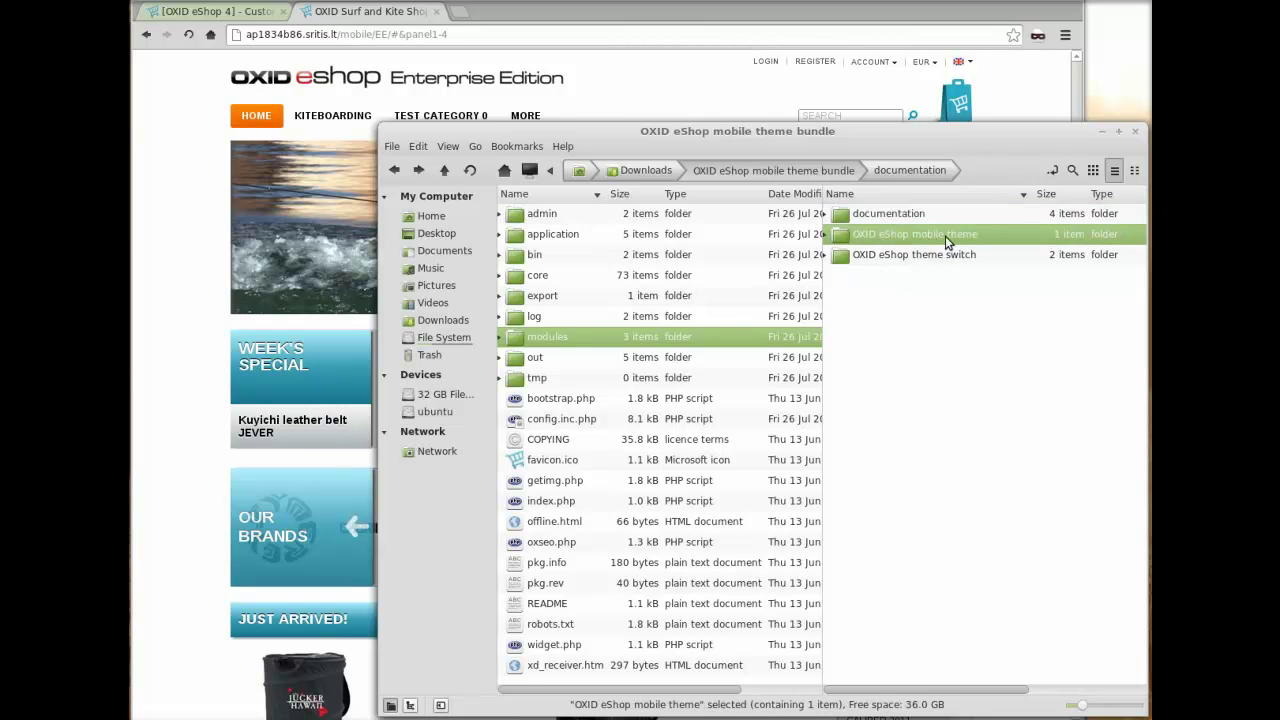
{"action": "left_click", "coordinate": [956, 250]}
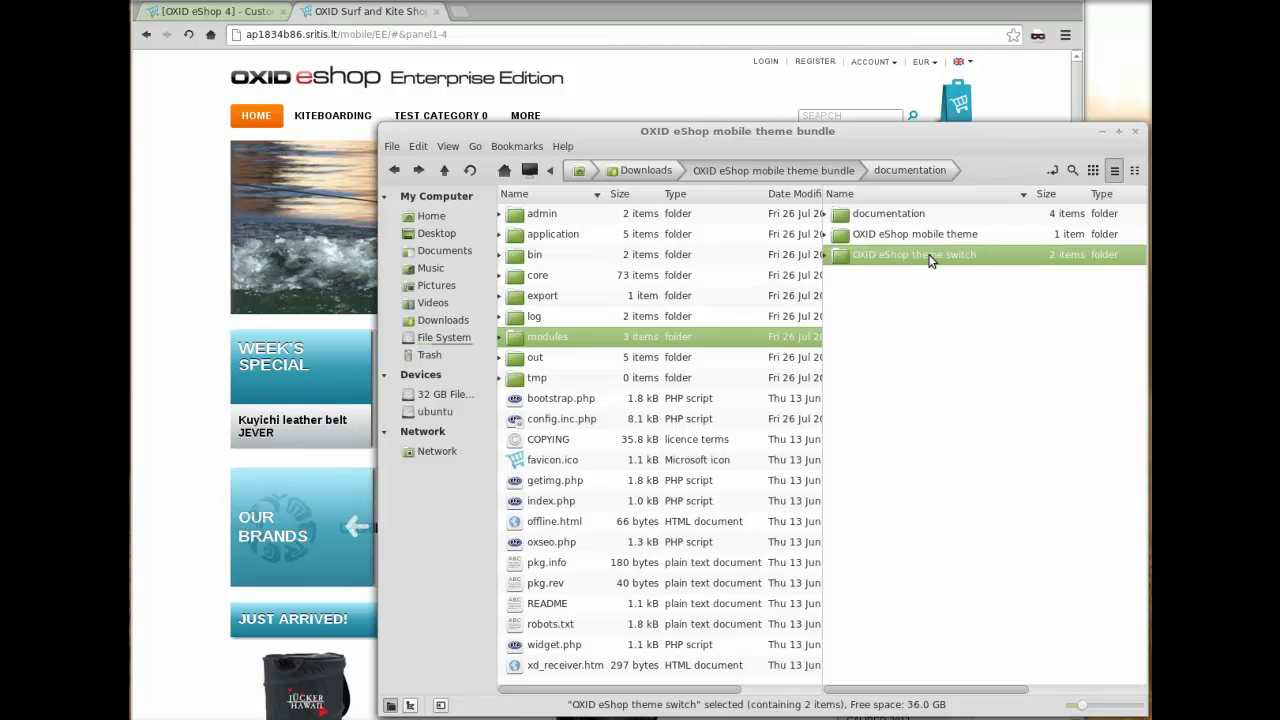
- Copy the theme switch's copy_this/modules folder into htdocs, merging folders and replacing all files
{"action": "double_click", "coordinate": [930, 256]}
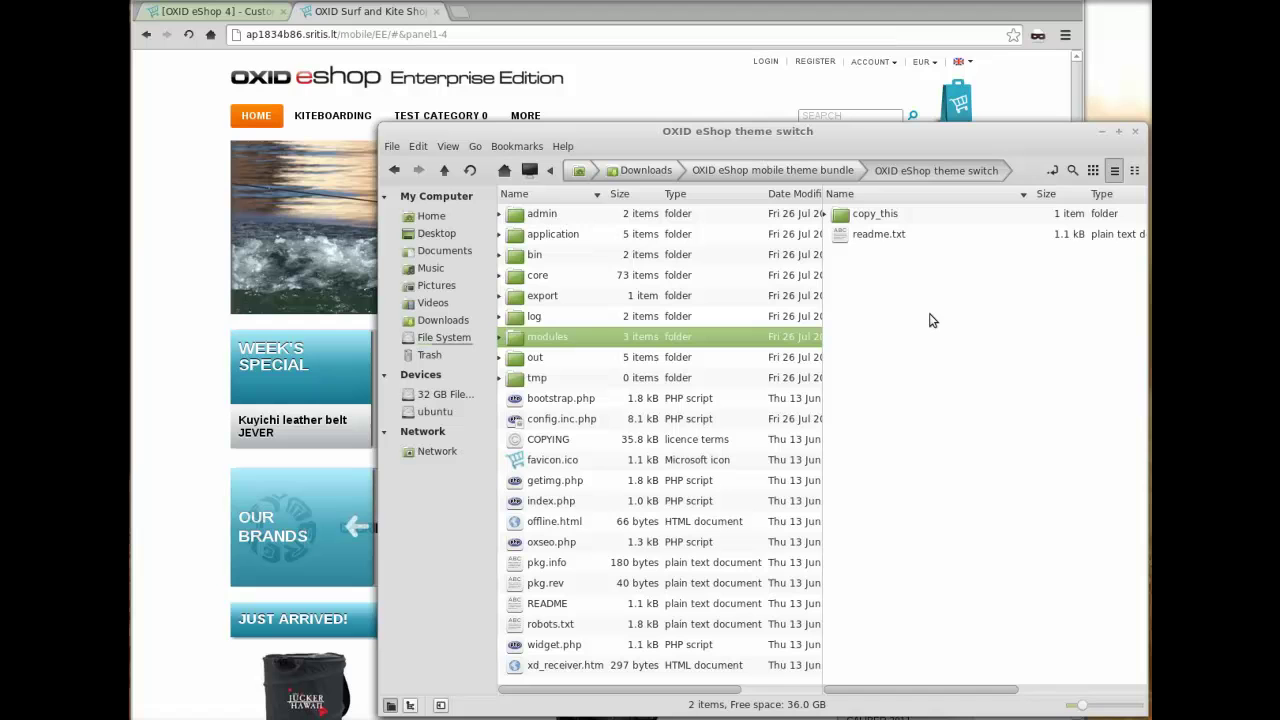
{"action": "double_click", "coordinate": [886, 215]}
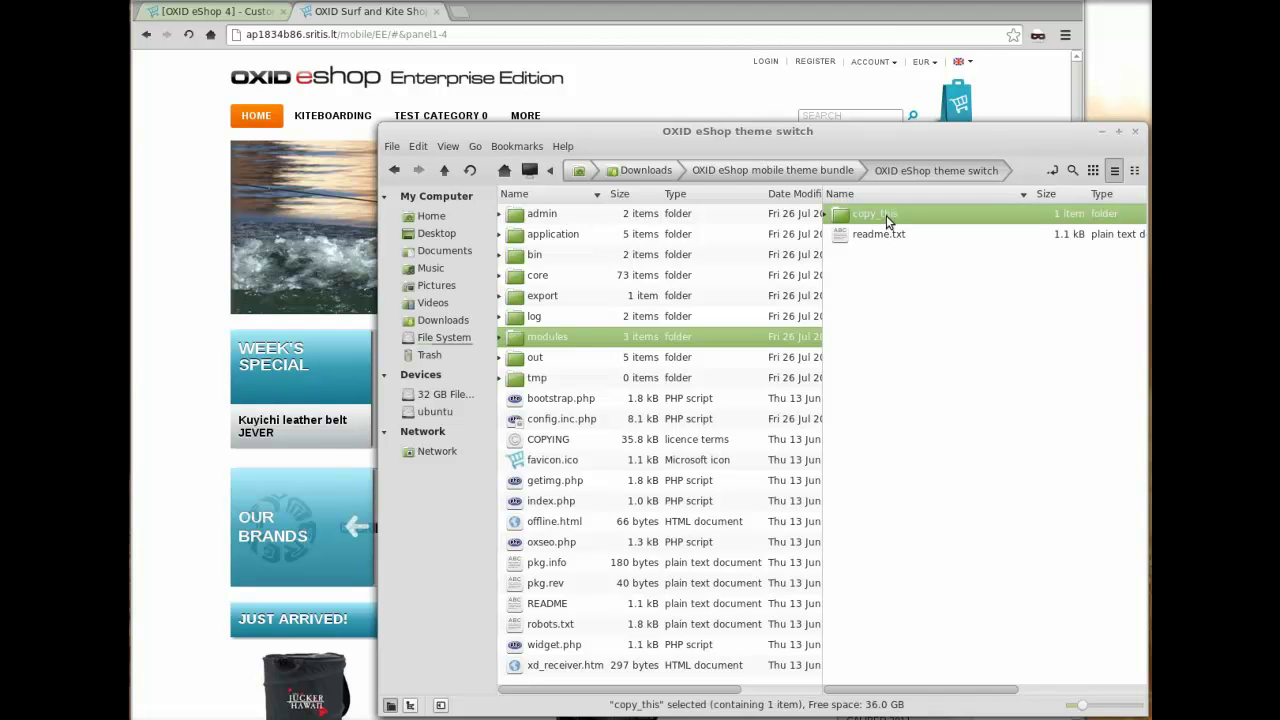
{"action": "left_click", "coordinate": [890, 222]}
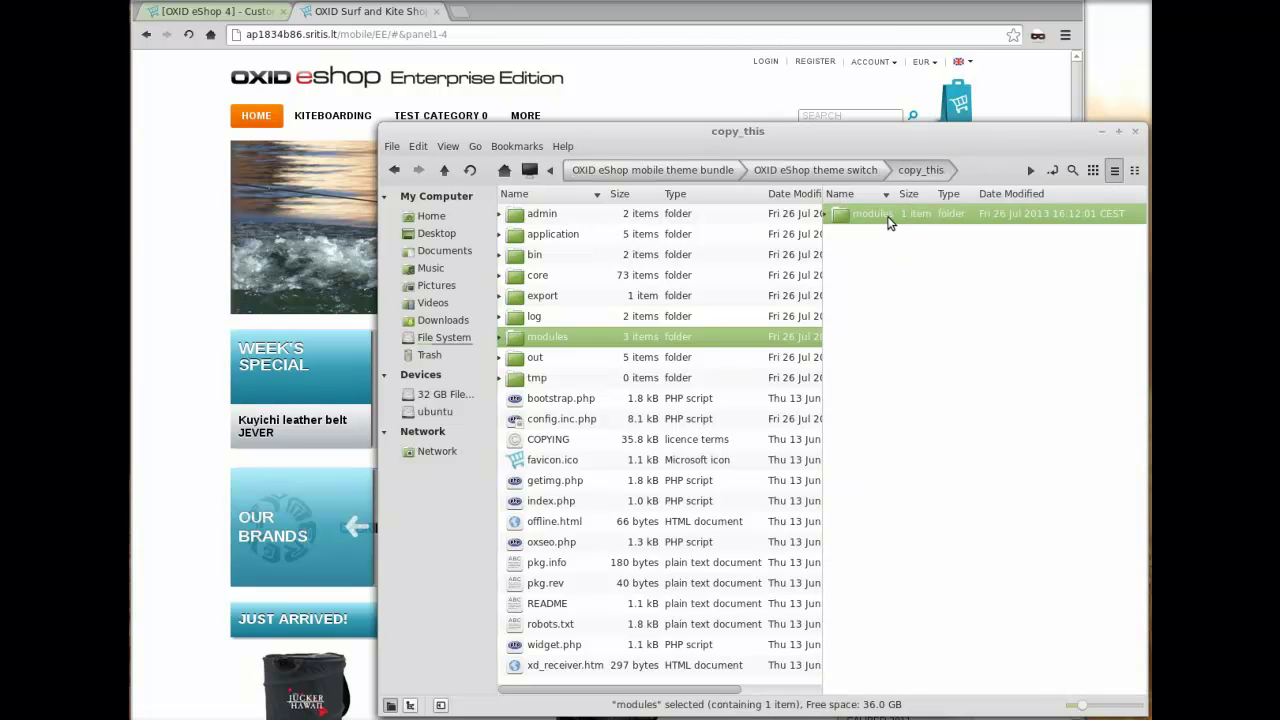
{"action": "left_click_drag", "start_coordinate": [890, 222], "coordinate": [617, 463]}
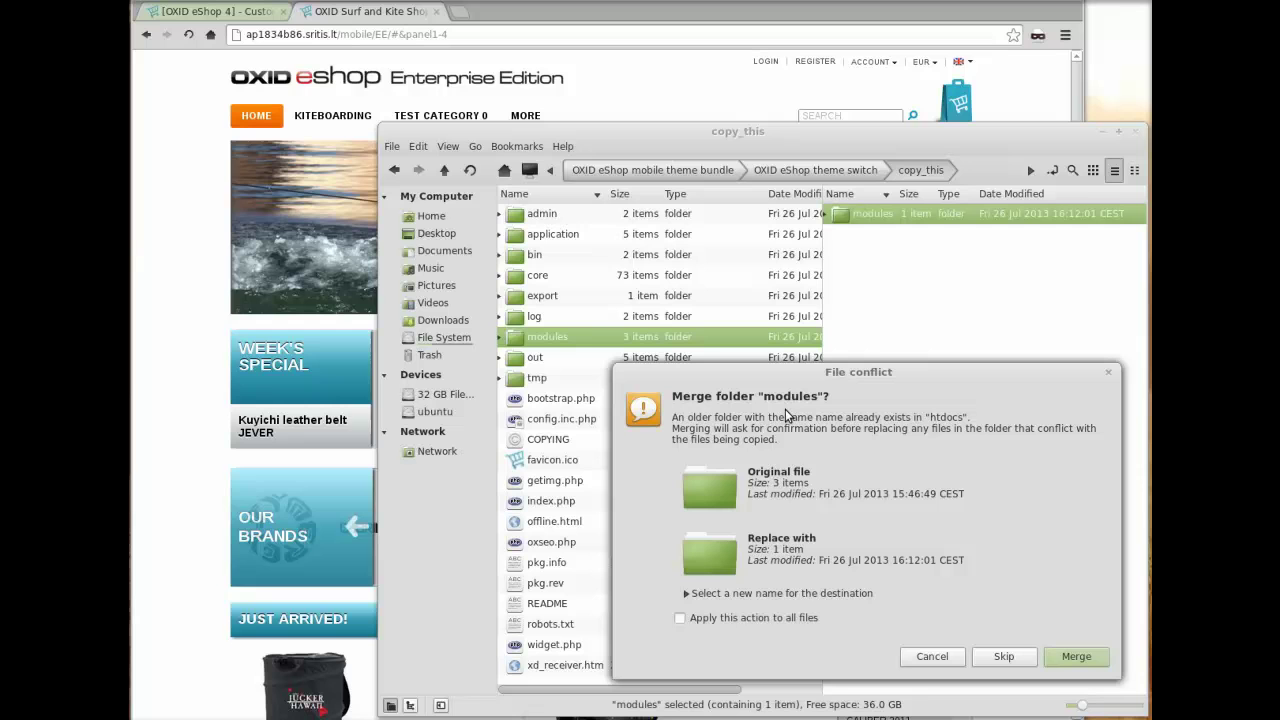
{"action": "left_click", "coordinate": [755, 617]}
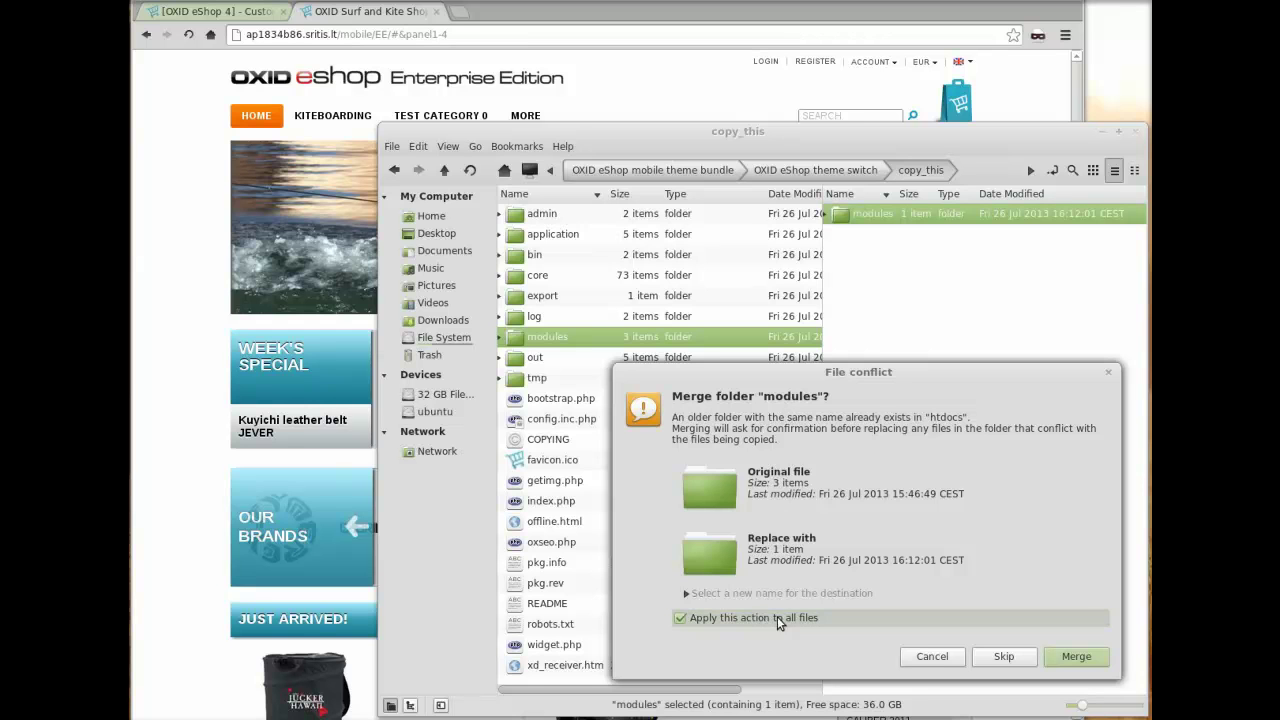
{"action": "left_click", "coordinate": [1076, 657]}
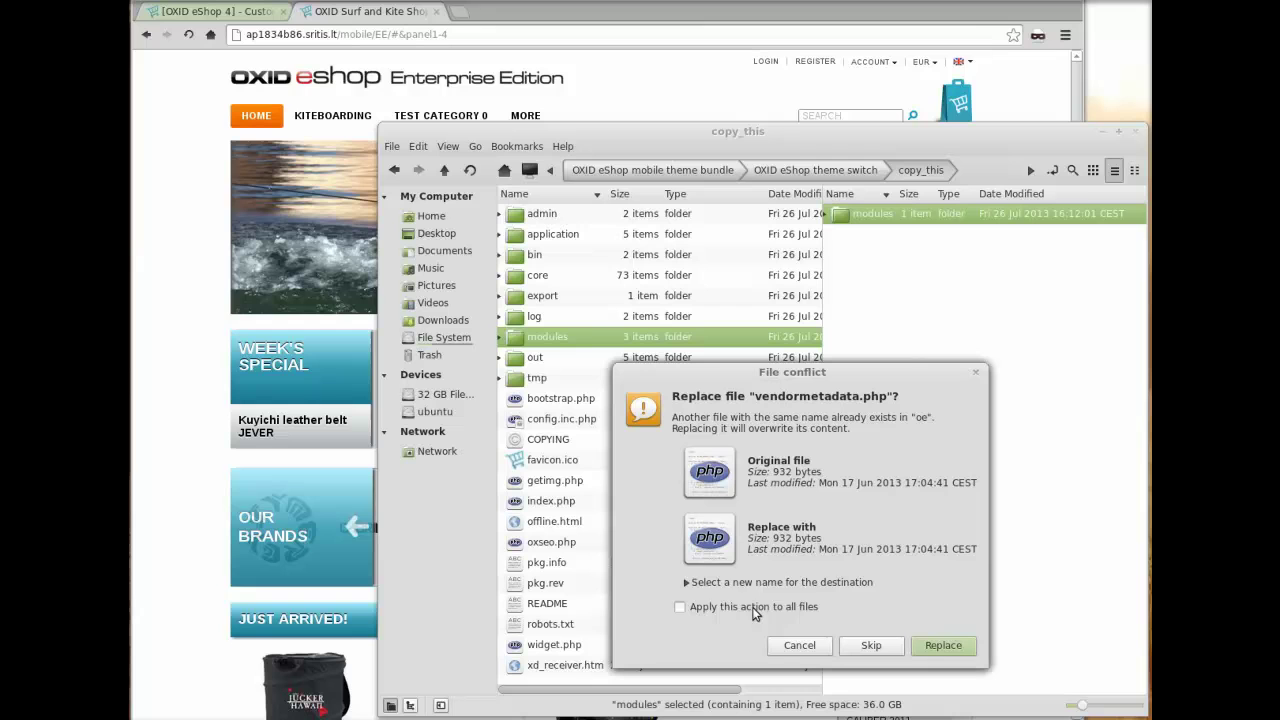
{"action": "left_click", "coordinate": [754, 614]}
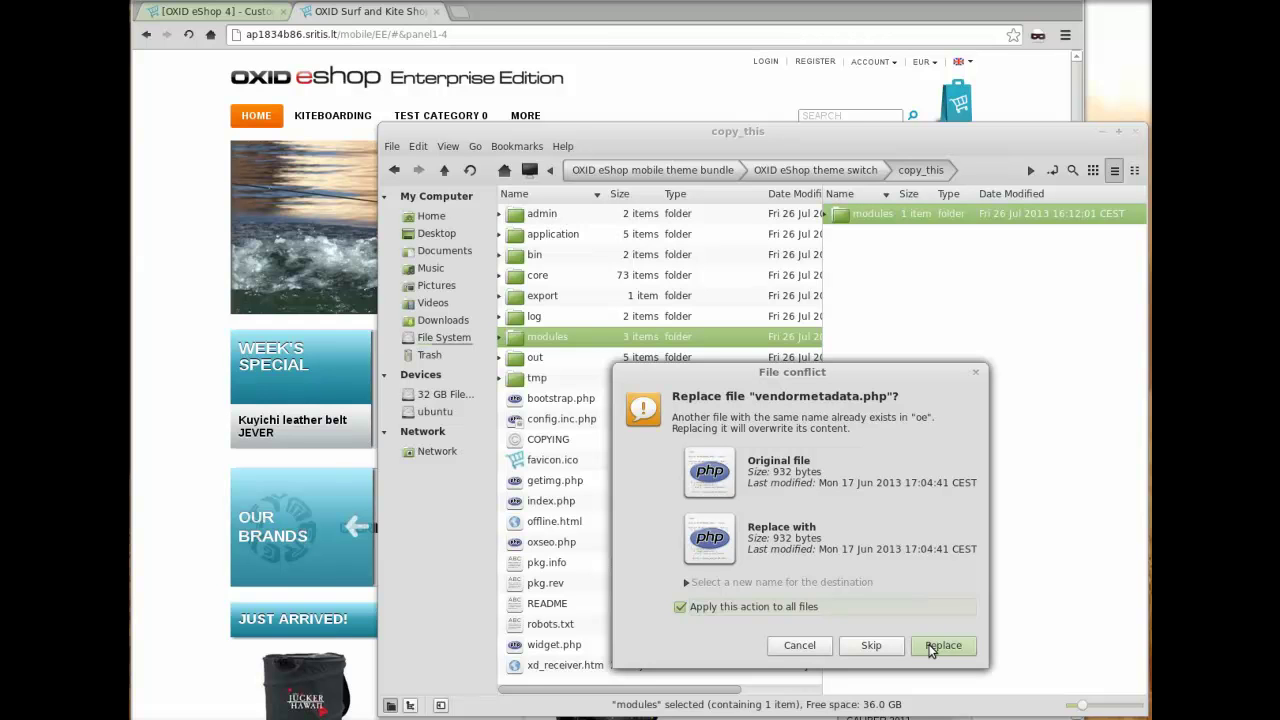
{"action": "left_click", "coordinate": [930, 646]}
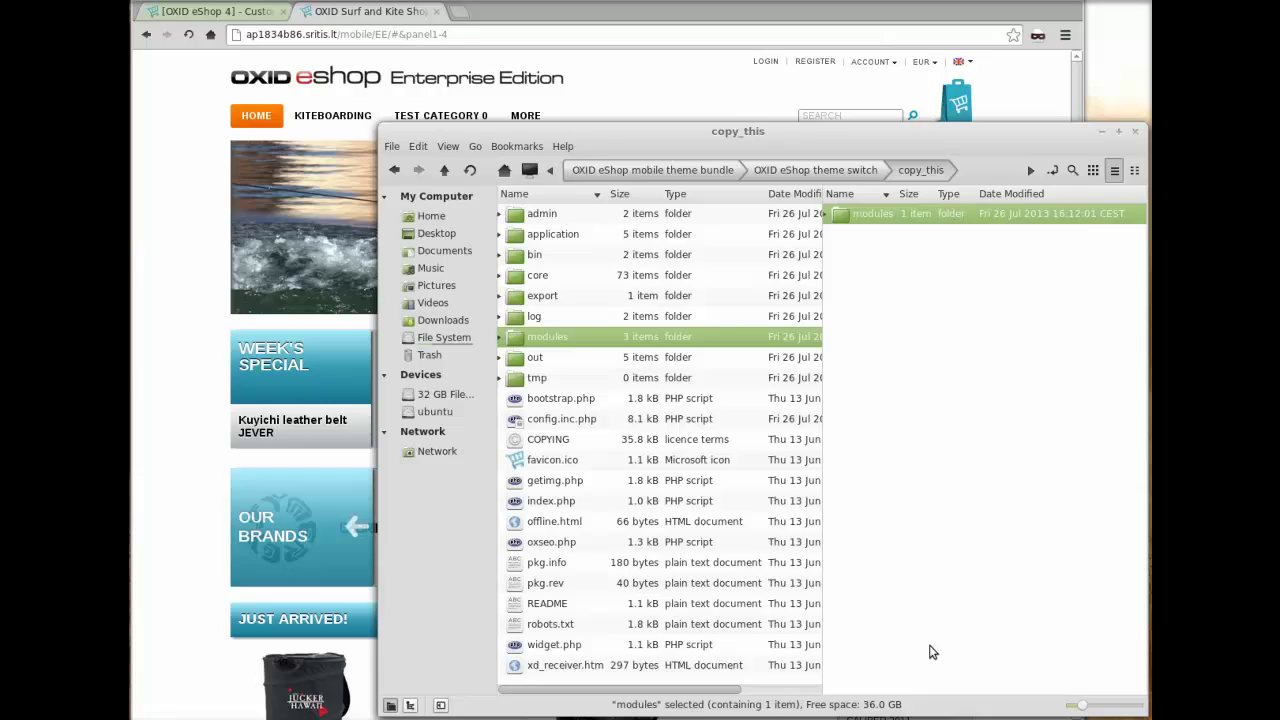
- Reload the admin module list and activate the OXID eShop theme switch module
{"action": "left_click", "coordinate": [215, 11]}
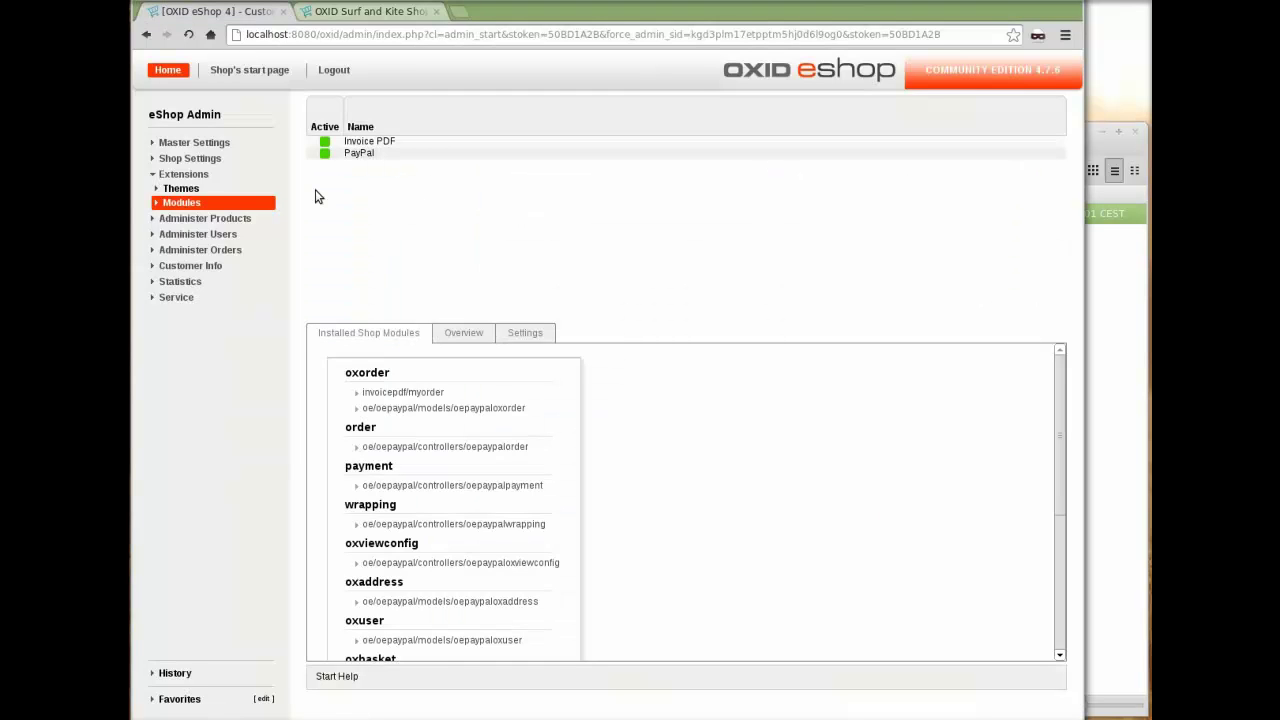
{"action": "left_click", "coordinate": [184, 204]}
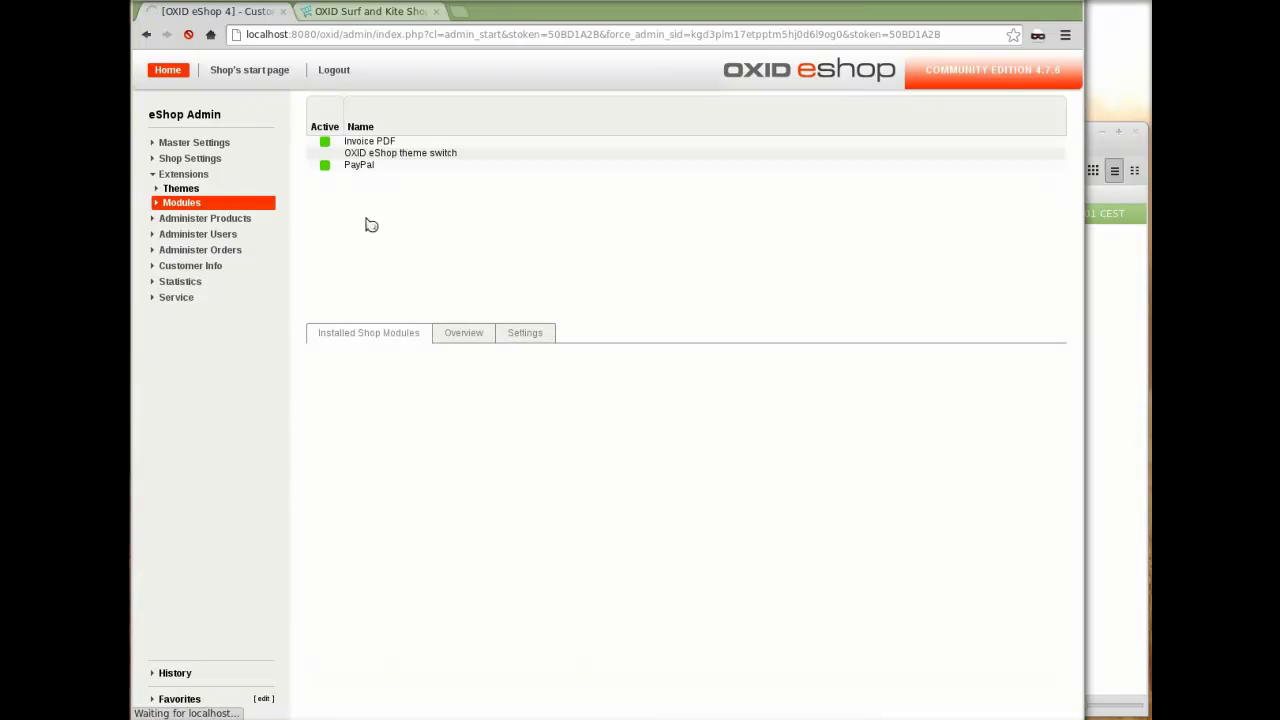
{"action": "left_click", "coordinate": [390, 155]}
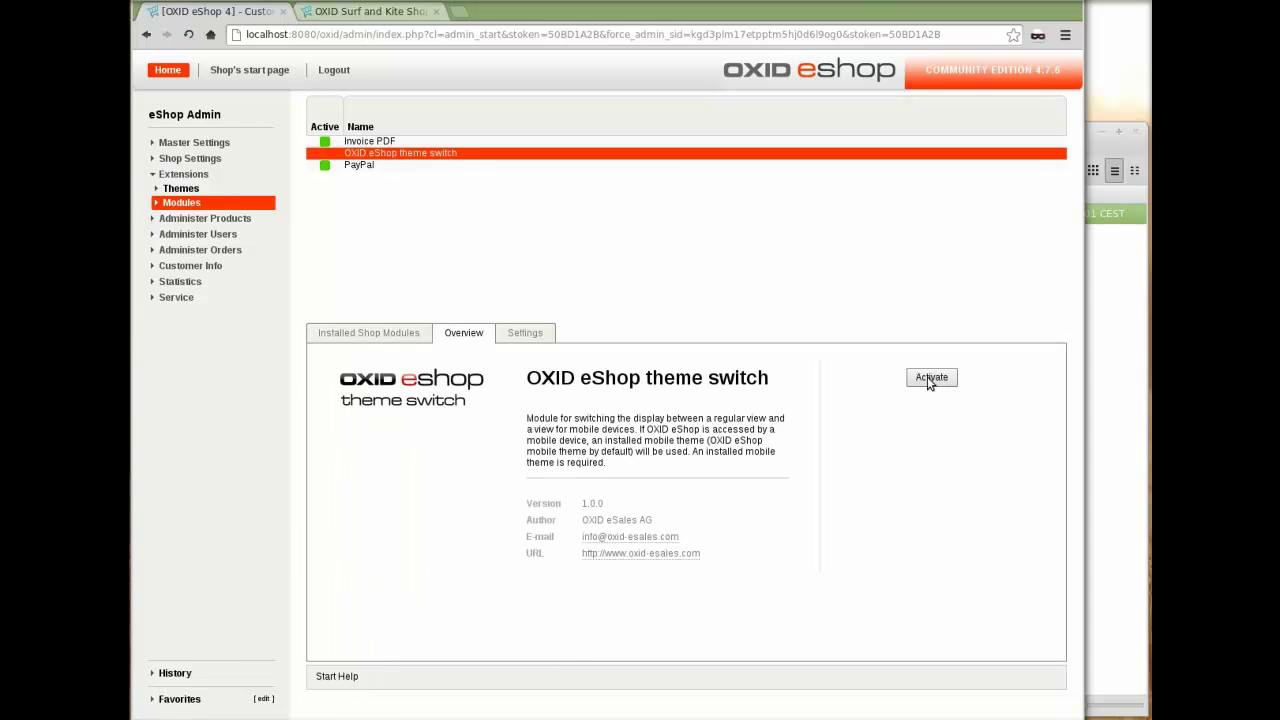
{"action": "left_click", "coordinate": [929, 378]}
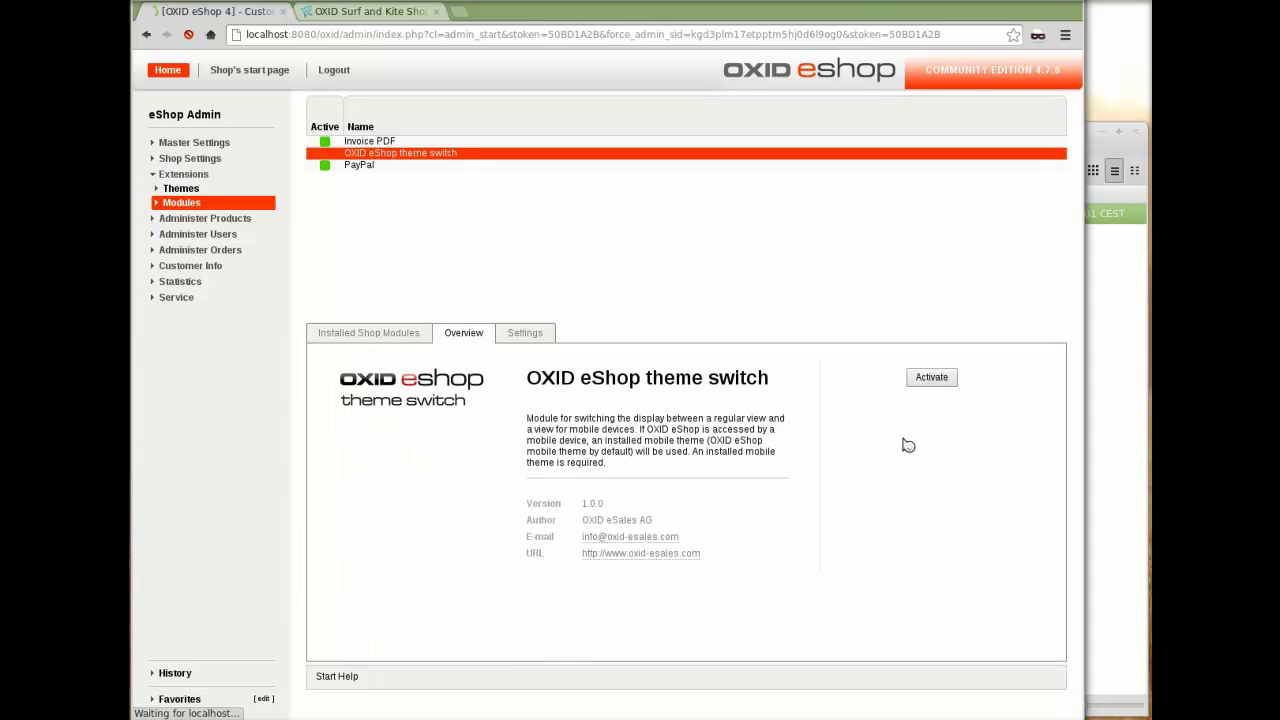
- Save the theme switch settings with the General parameters Mobile theme ID 'mobile'
{"action": "left_click", "coordinate": [526, 334]}
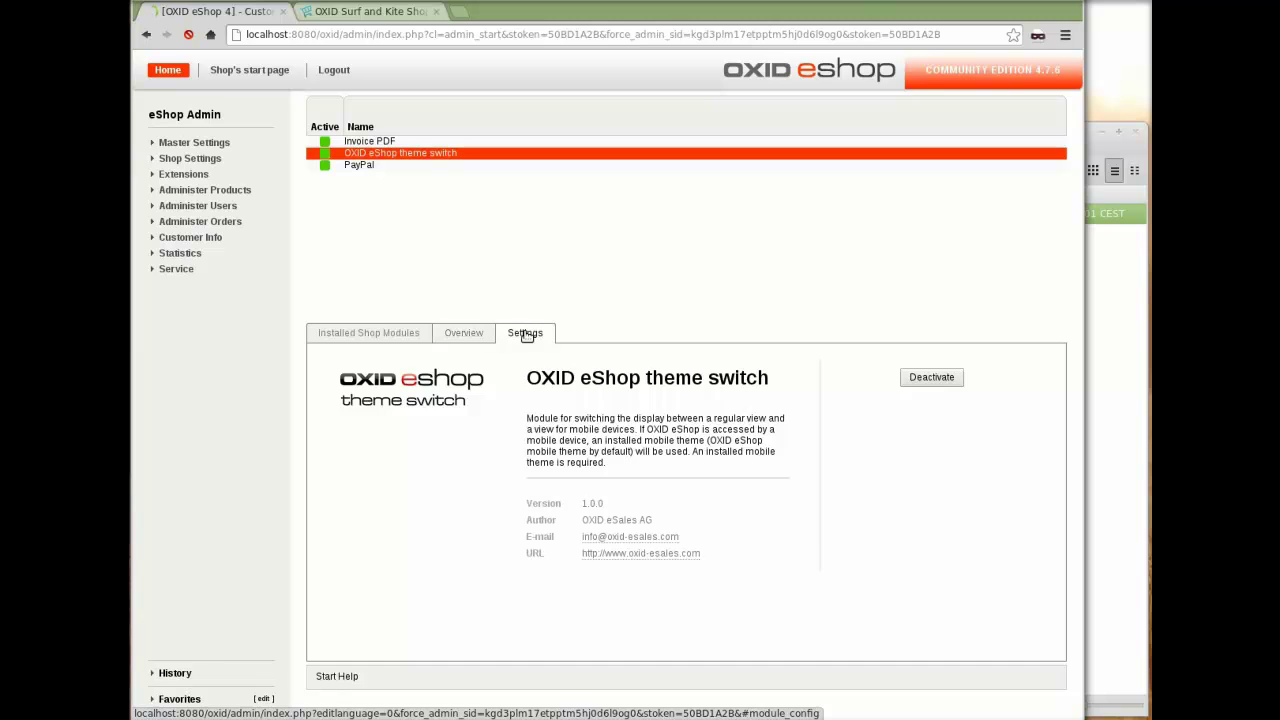
{"action": "left_click", "coordinate": [400, 358]}
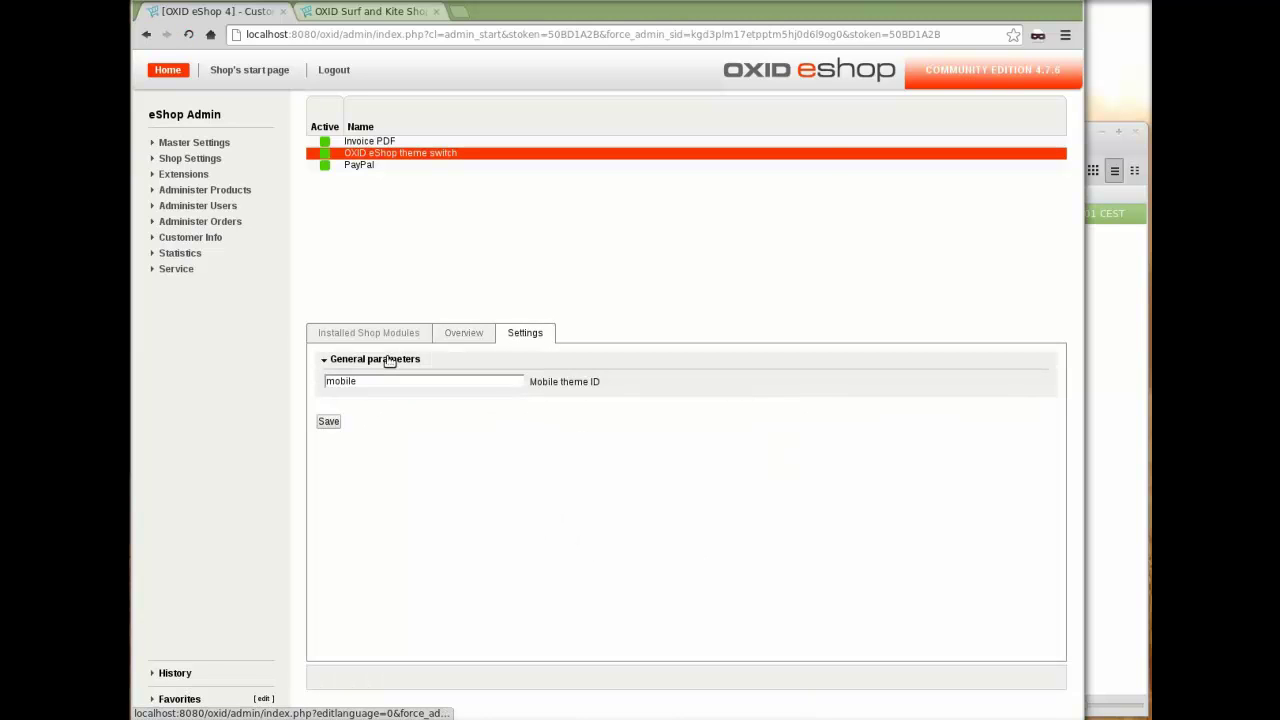
{"action": "left_click", "coordinate": [368, 381]}
{"action": "left_click", "coordinate": [336, 422]}
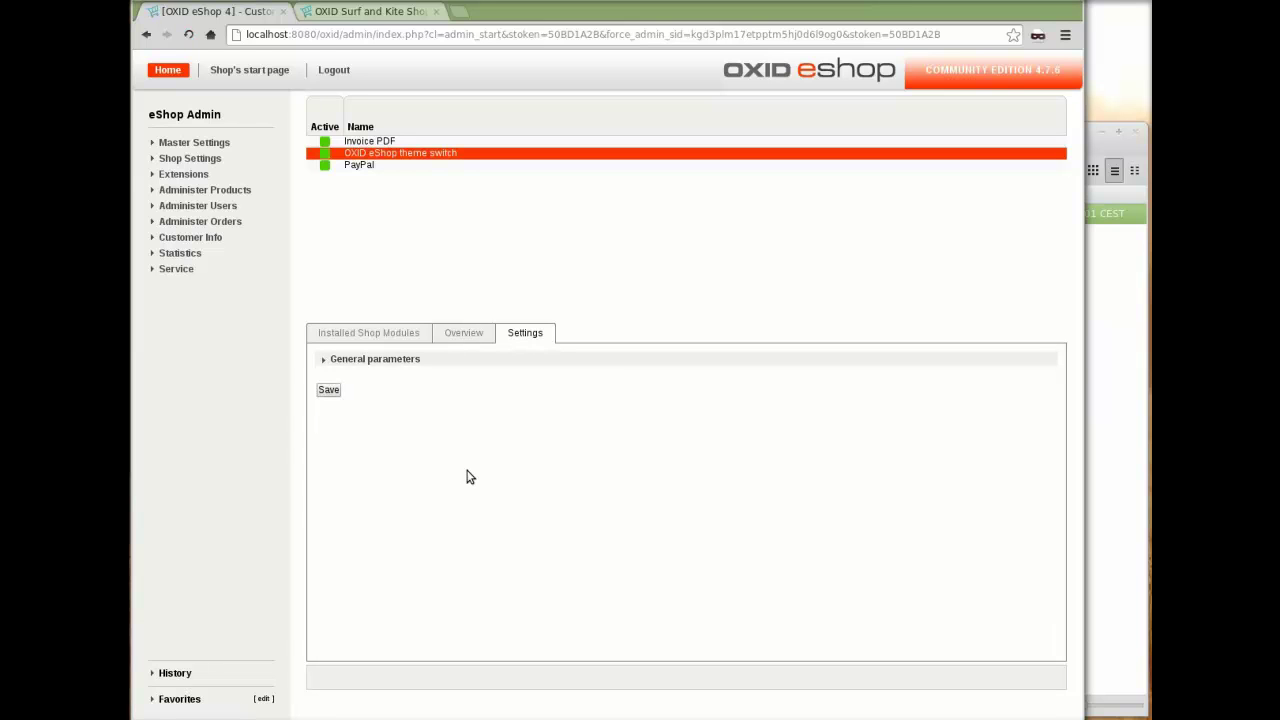
{"action": "left_click", "coordinate": [1130, 480]}
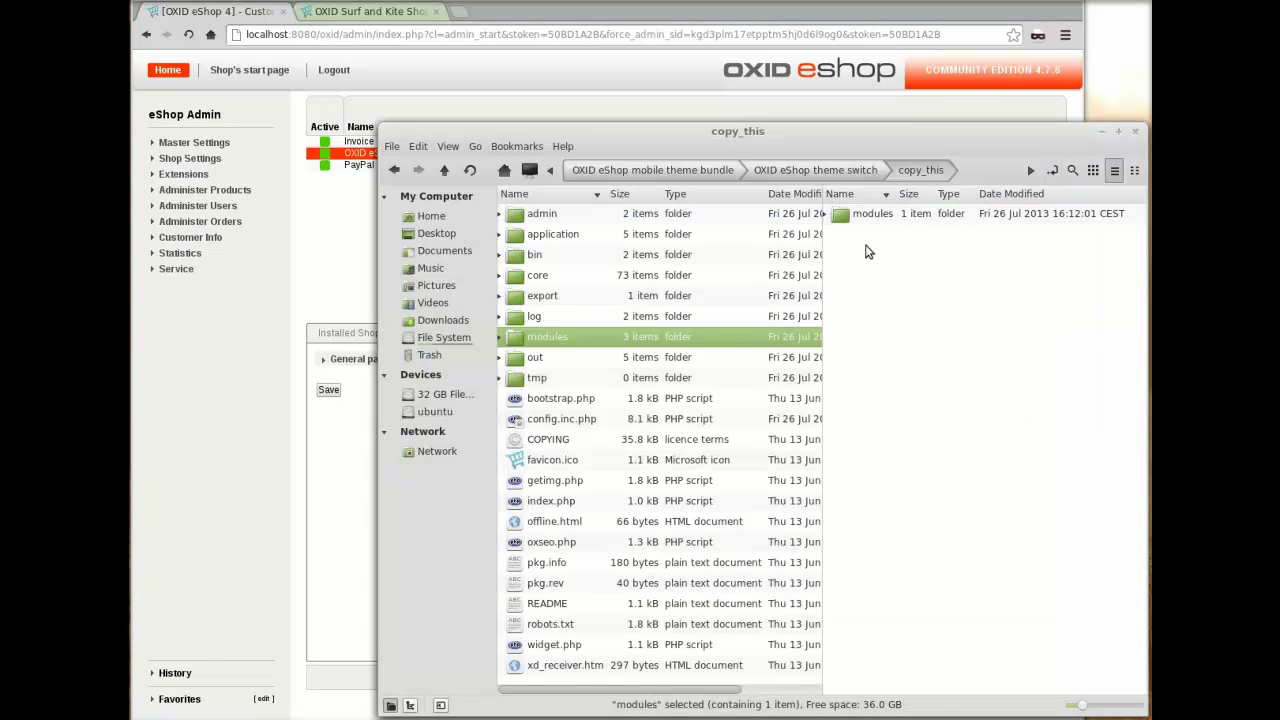
- Merge the mobile theme's copy_this application and out folders into the shop's htdocs folder
{"action": "key", "text": "BackSpace"}
{"action": "key", "text": "BackSpace"}
{"action": "double_click", "coordinate": [926, 235]}
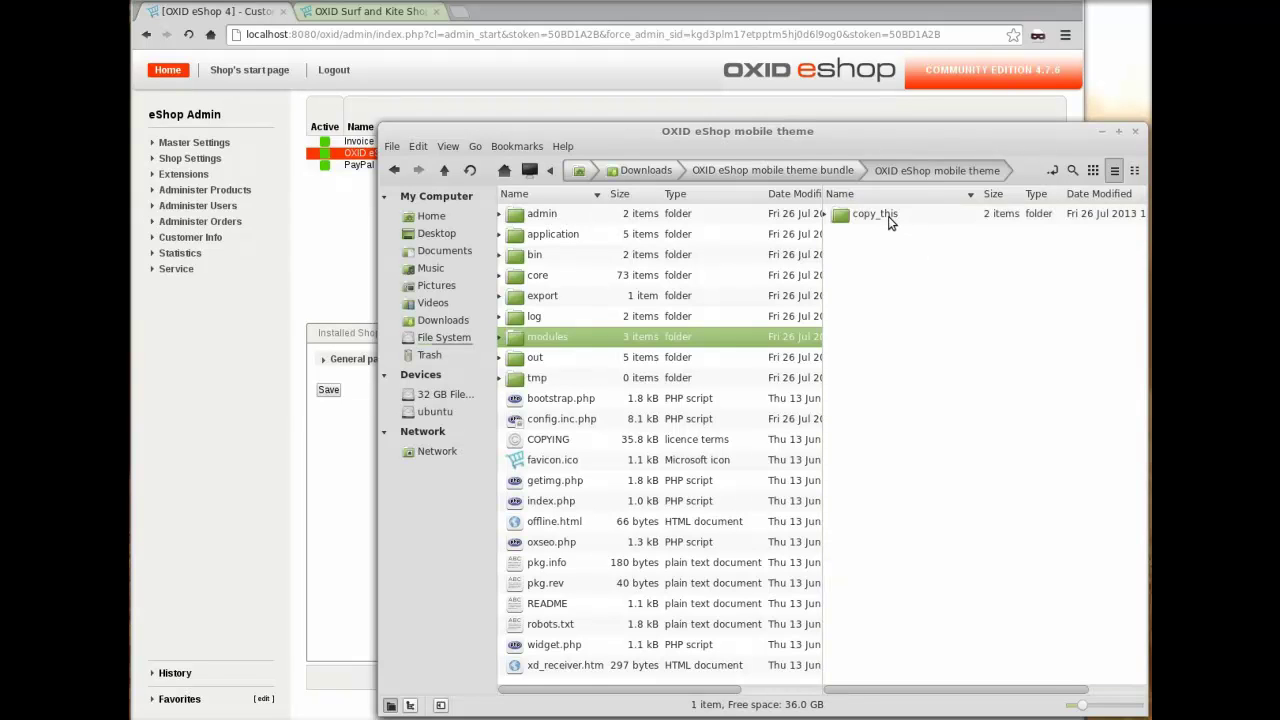
{"action": "double_click", "coordinate": [888, 216]}
{"action": "left_click", "coordinate": [882, 219]}
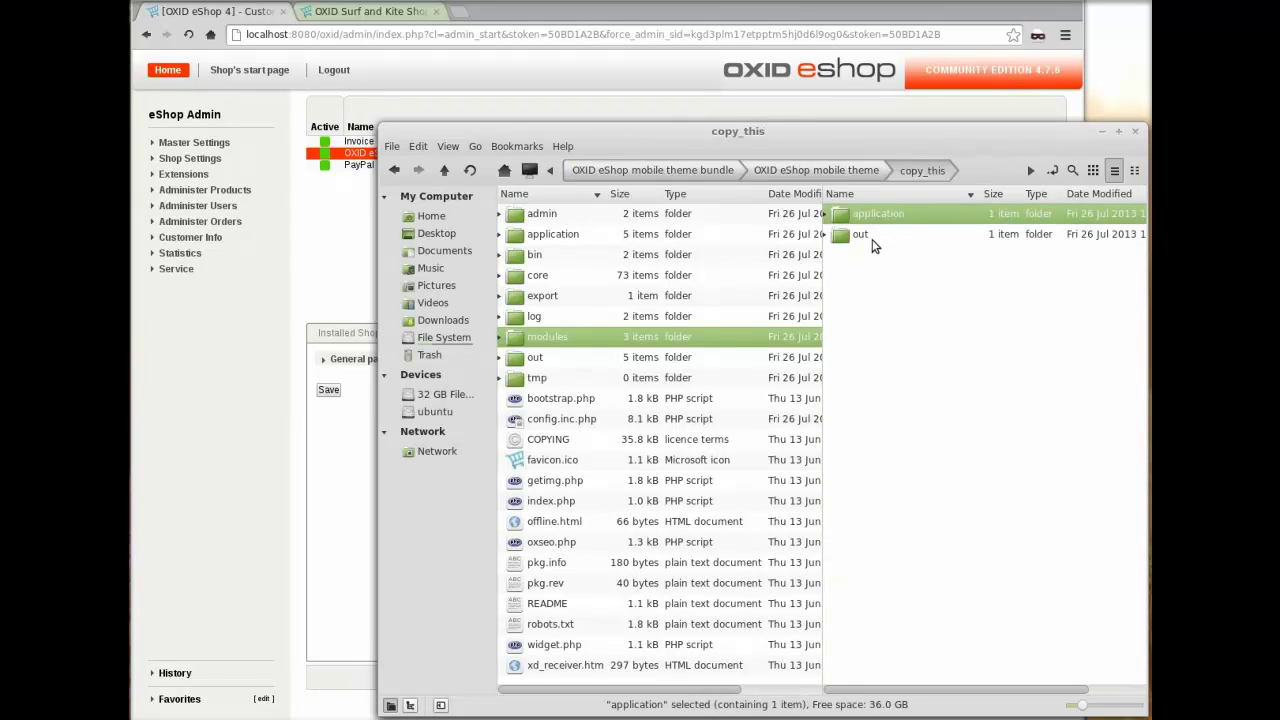
{"action": "left_click", "coordinate": [873, 243], "text": "shift"}
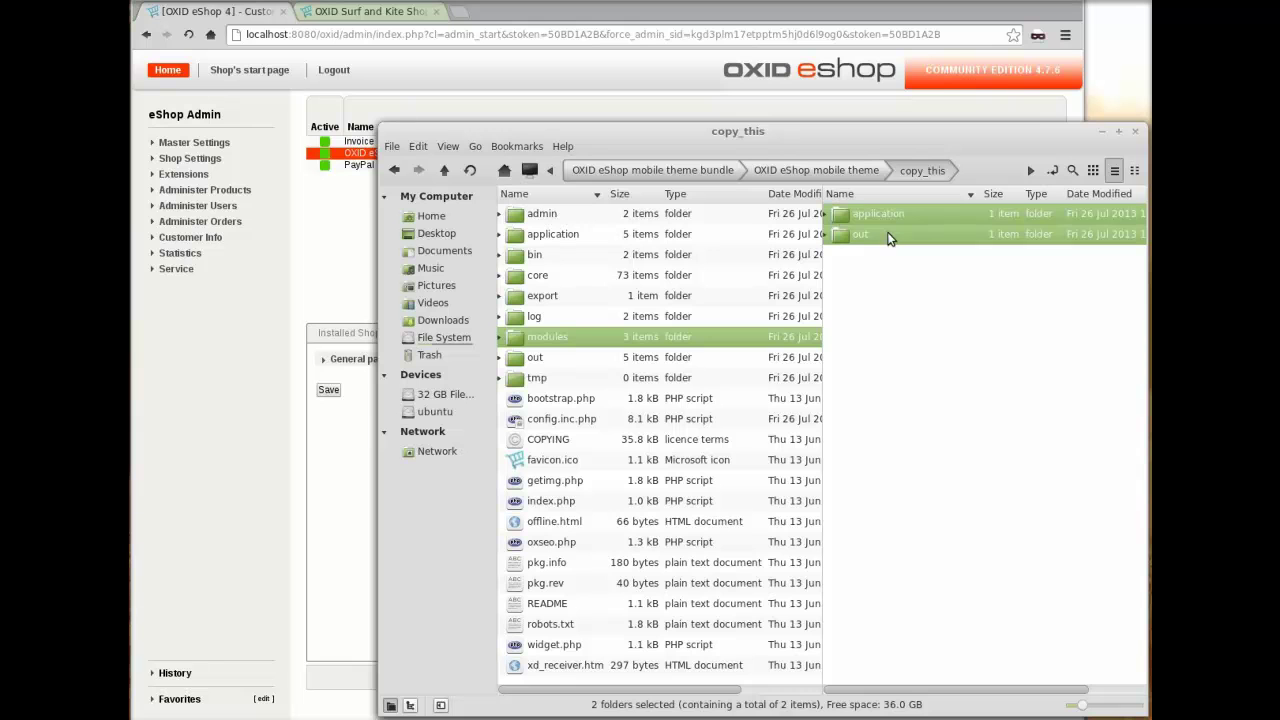
{"action": "left_click_drag", "start_coordinate": [888, 237], "coordinate": [594, 466]}
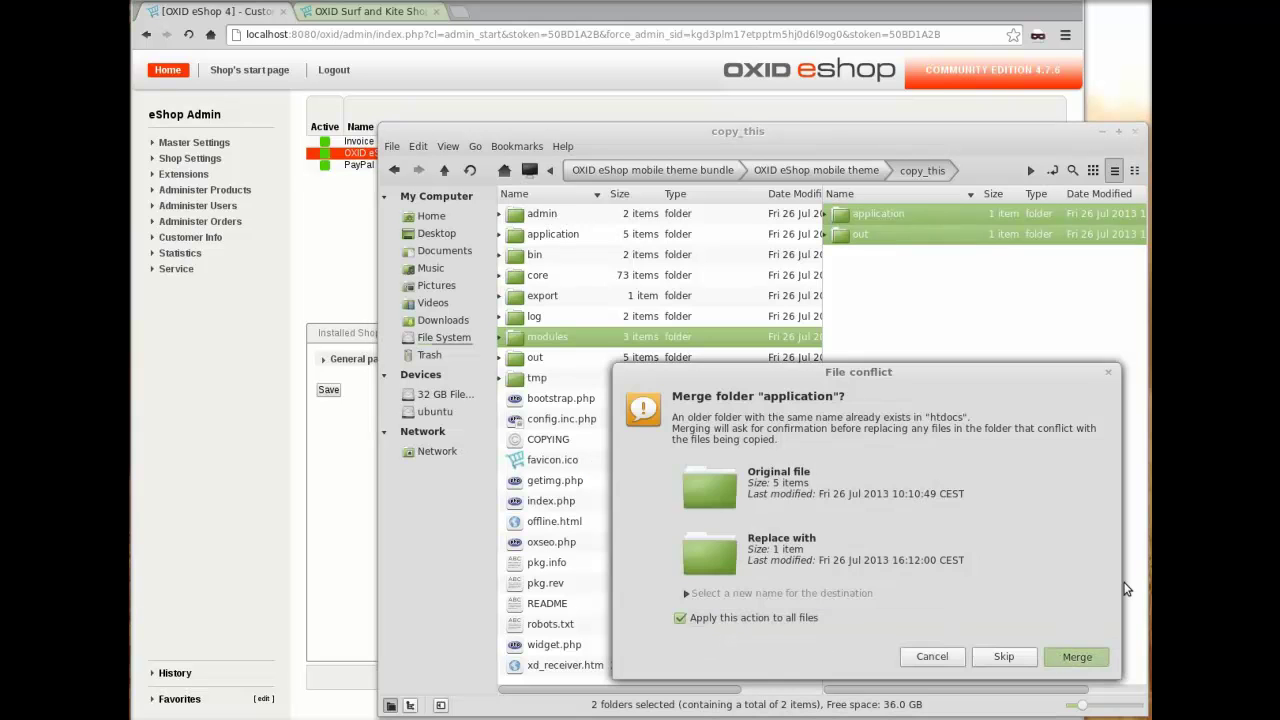
{"action": "key", "text": "Return"}
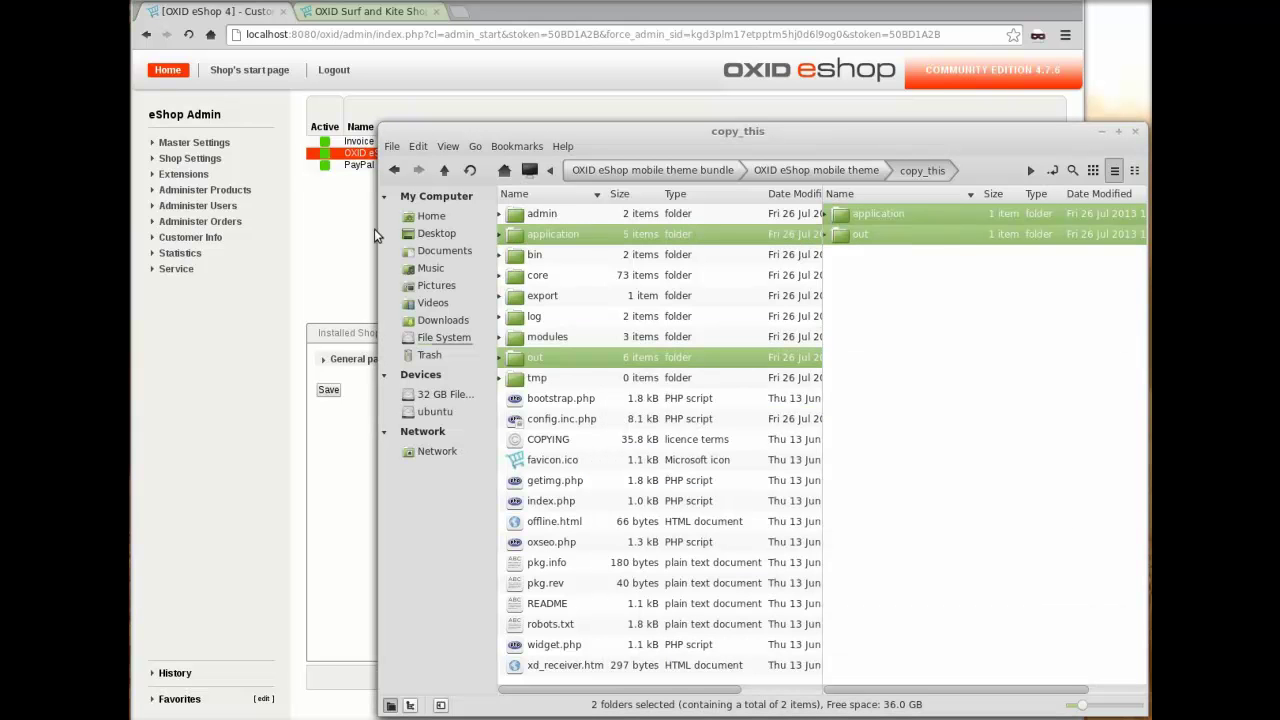
{"action": "left_click", "coordinate": [184, 175]}
- Open the OXID eShop mobile theme's Settings under Extensions > Themes and expand Display
{"action": "left_click", "coordinate": [185, 188]}
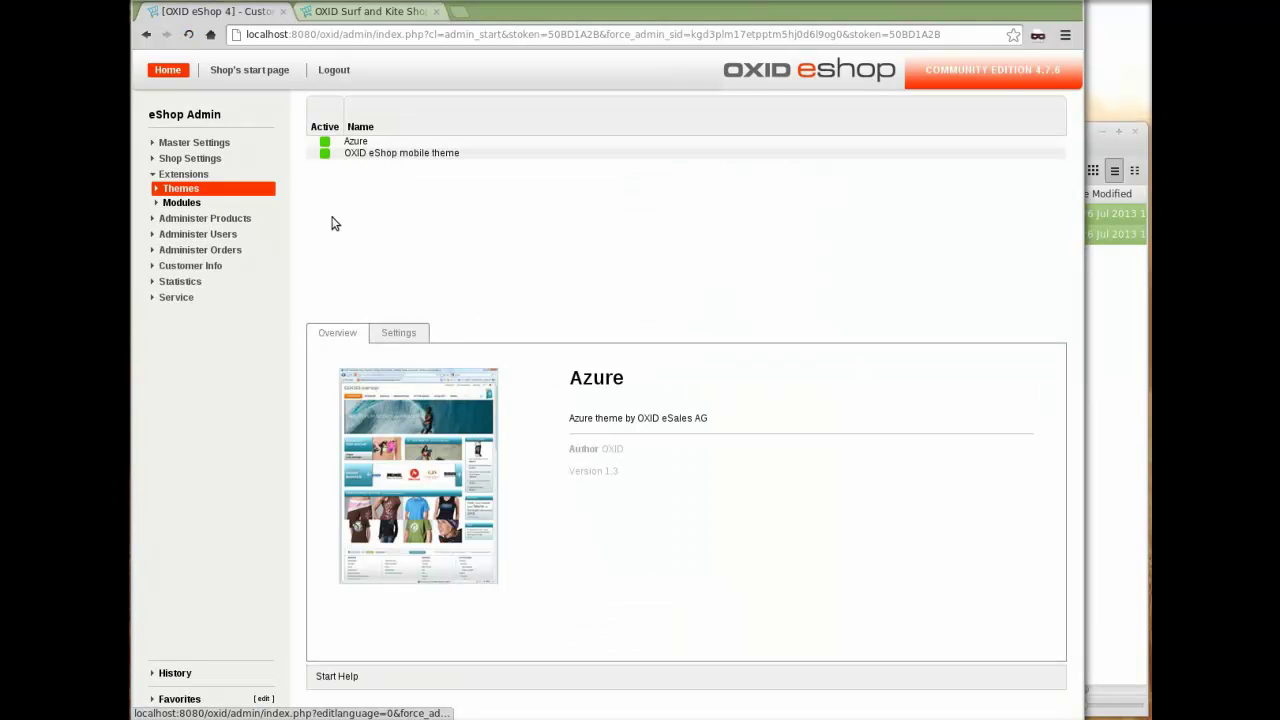
{"action": "left_click", "coordinate": [431, 154]}
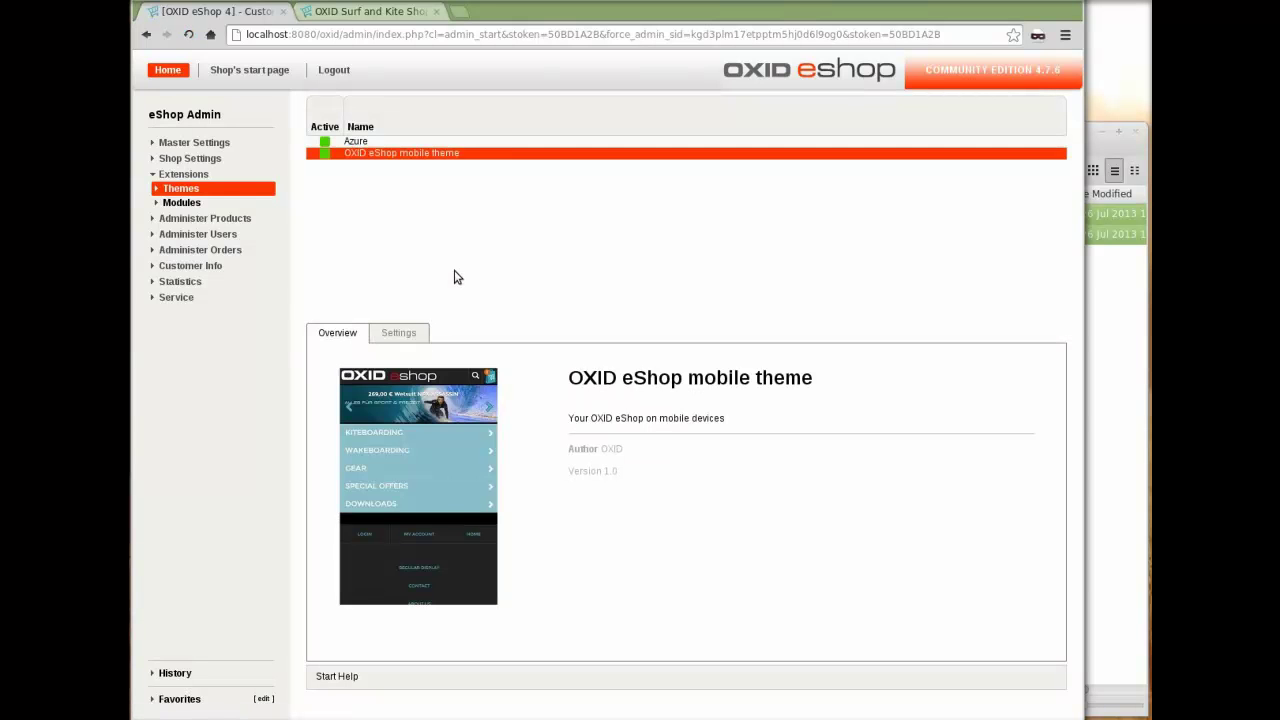
{"action": "left_click", "coordinate": [399, 333]}
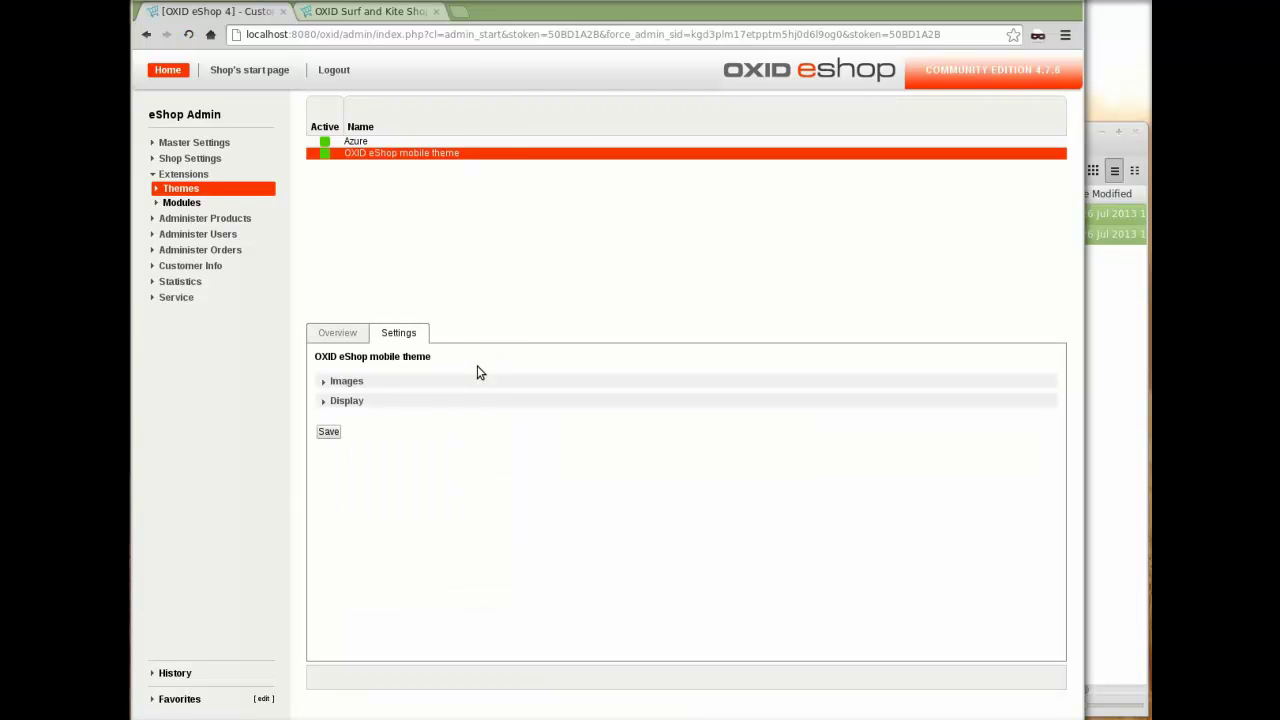
{"action": "left_click", "coordinate": [358, 383]}
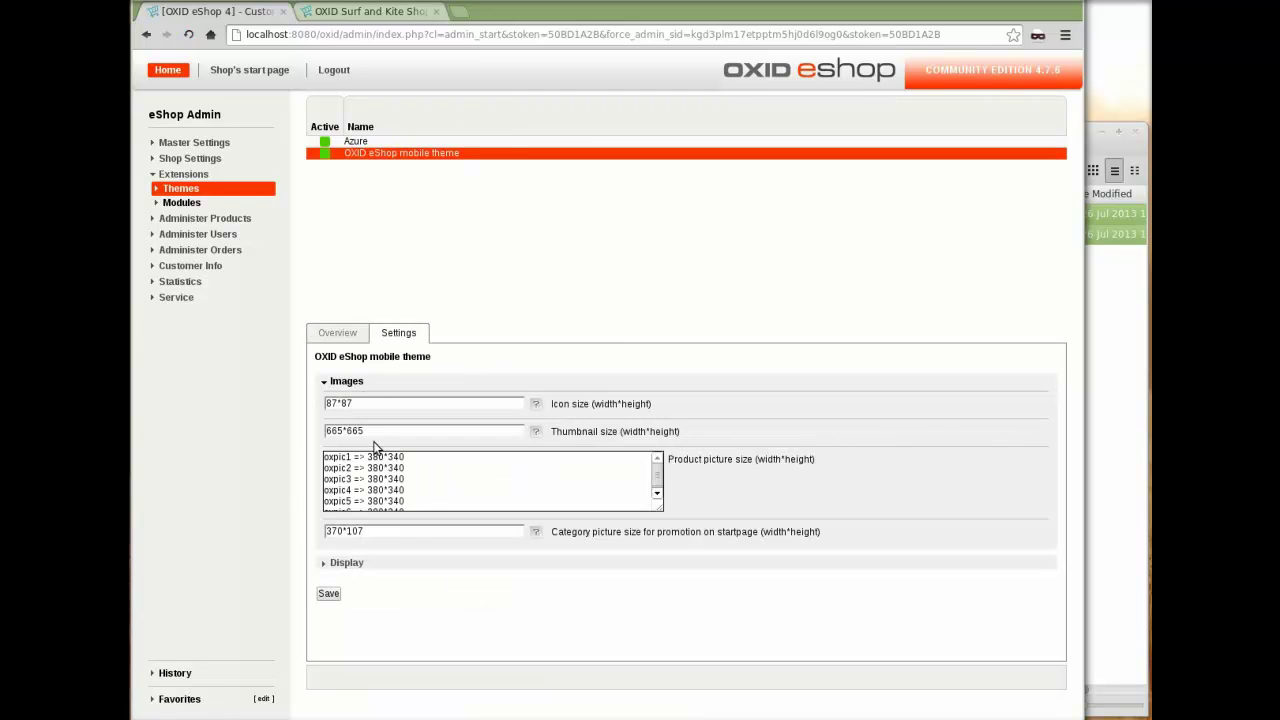
{"action": "left_click", "coordinate": [341, 383]}
{"action": "left_click", "coordinate": [350, 401]}
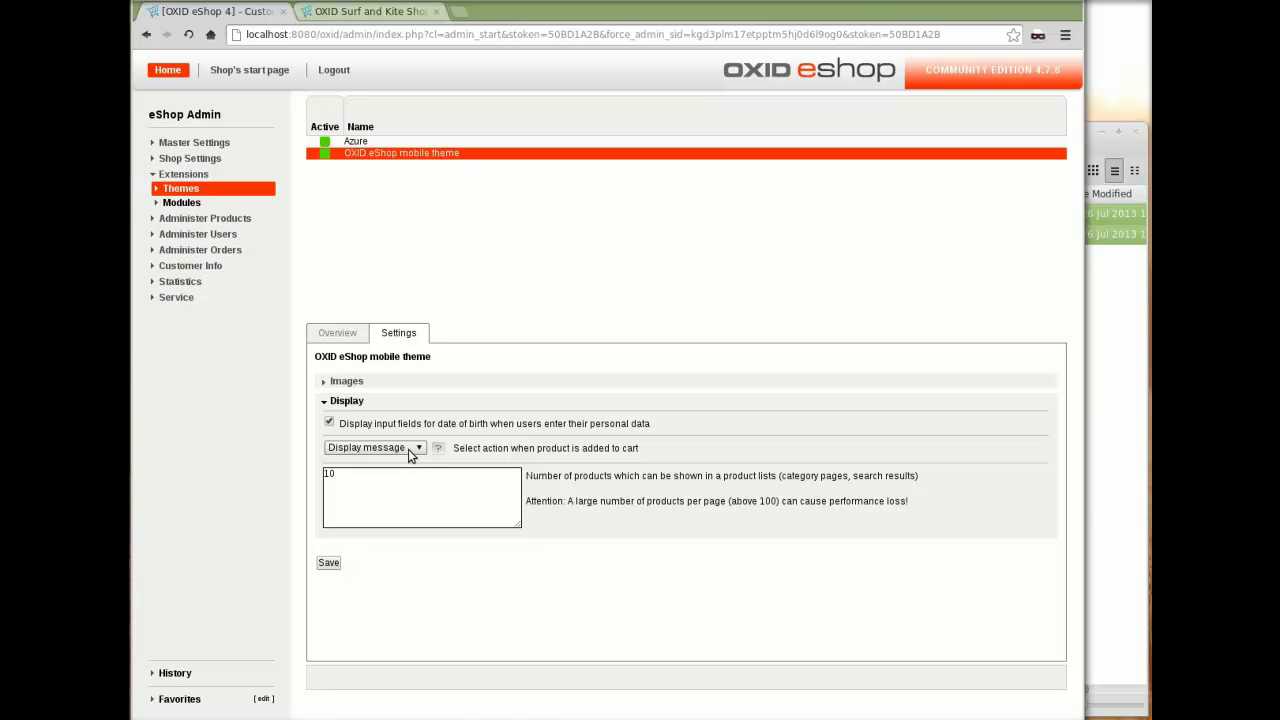
- Spoof the storefront as an iOS iPad, narrow the window to phone width, and view Kites
{"action": "left_click", "coordinate": [370, 11]}
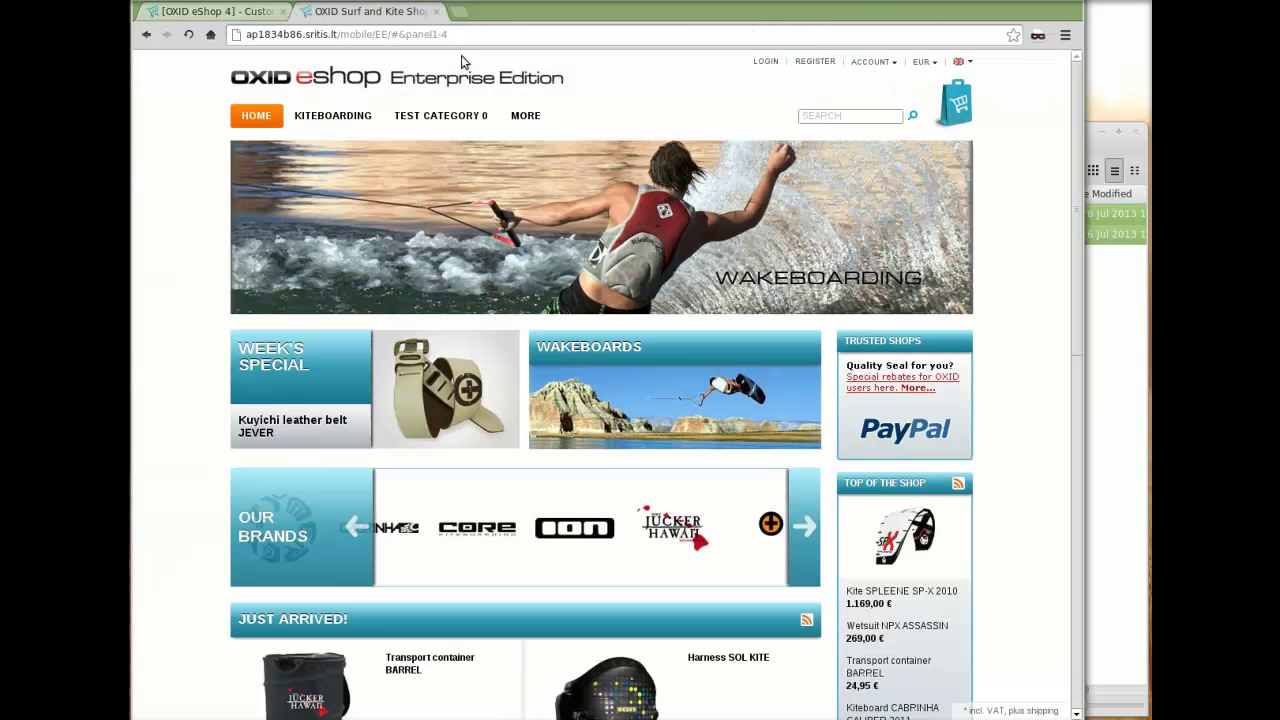
{"action": "left_click", "coordinate": [1038, 36]}
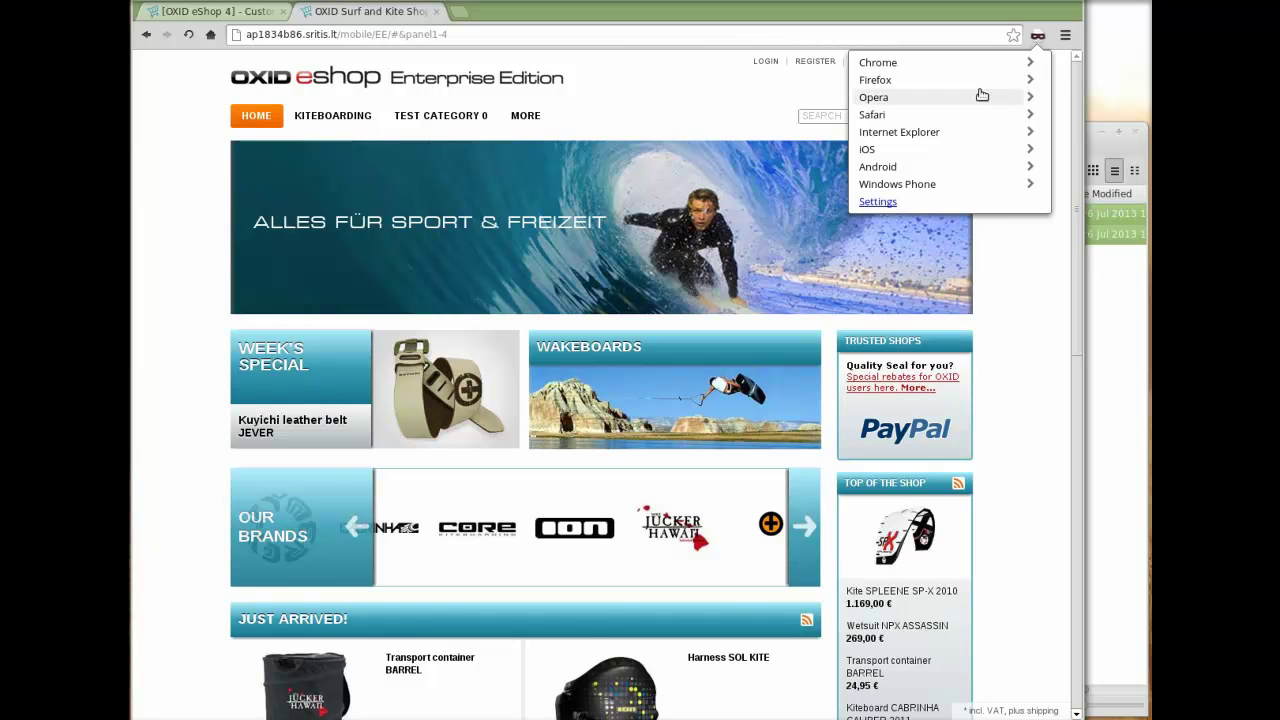
{"action": "left_click", "coordinate": [878, 147]}
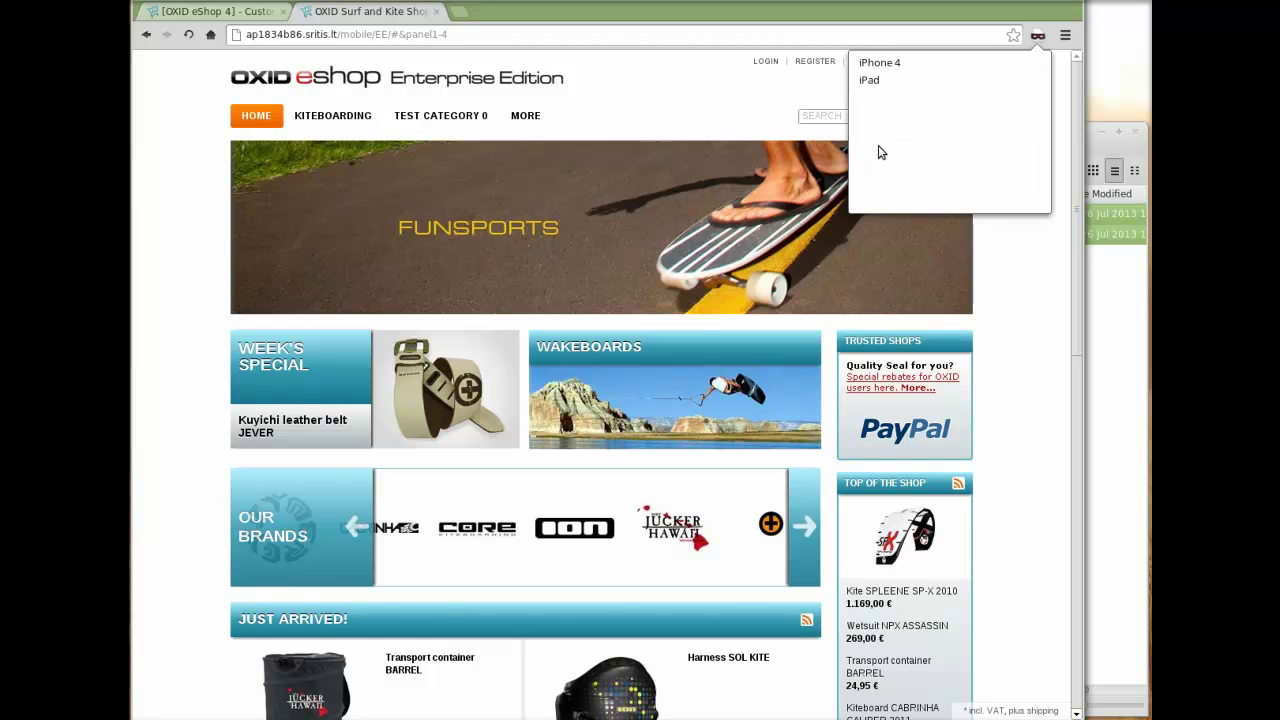
{"action": "left_click", "coordinate": [874, 80]}
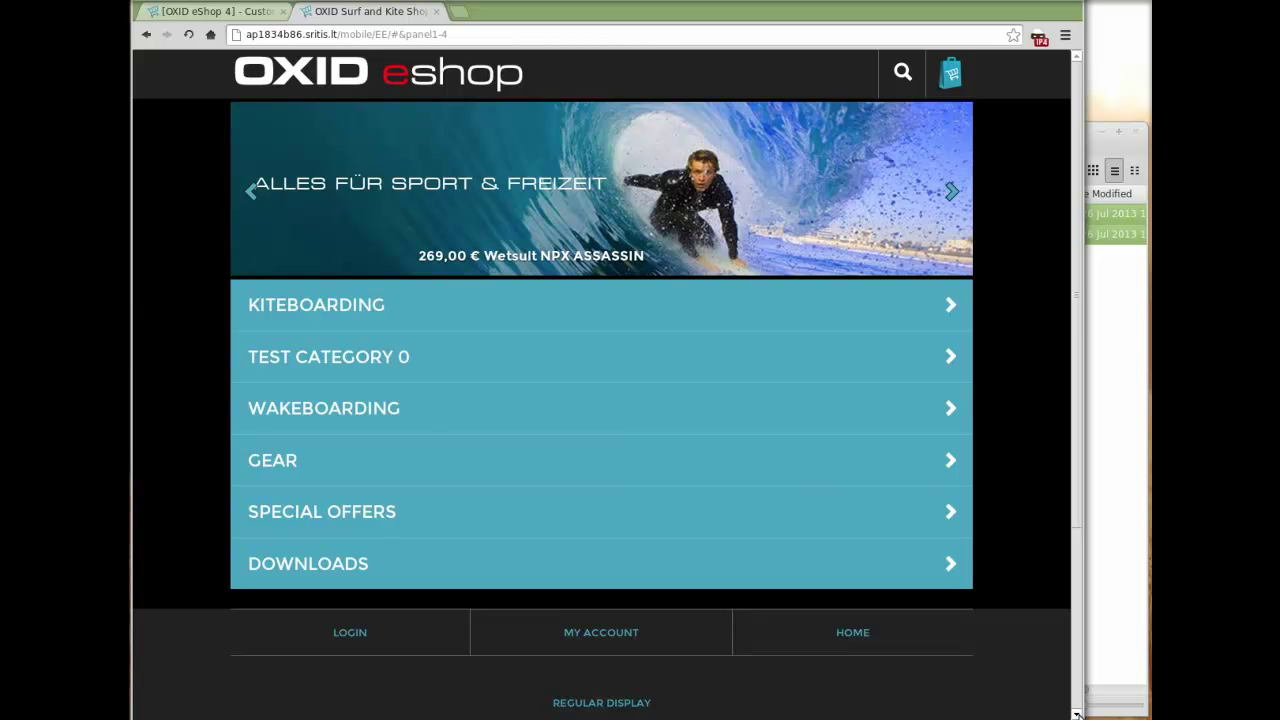
{"action": "left_click_drag", "start_coordinate": [1084, 706], "coordinate": [513, 666]}
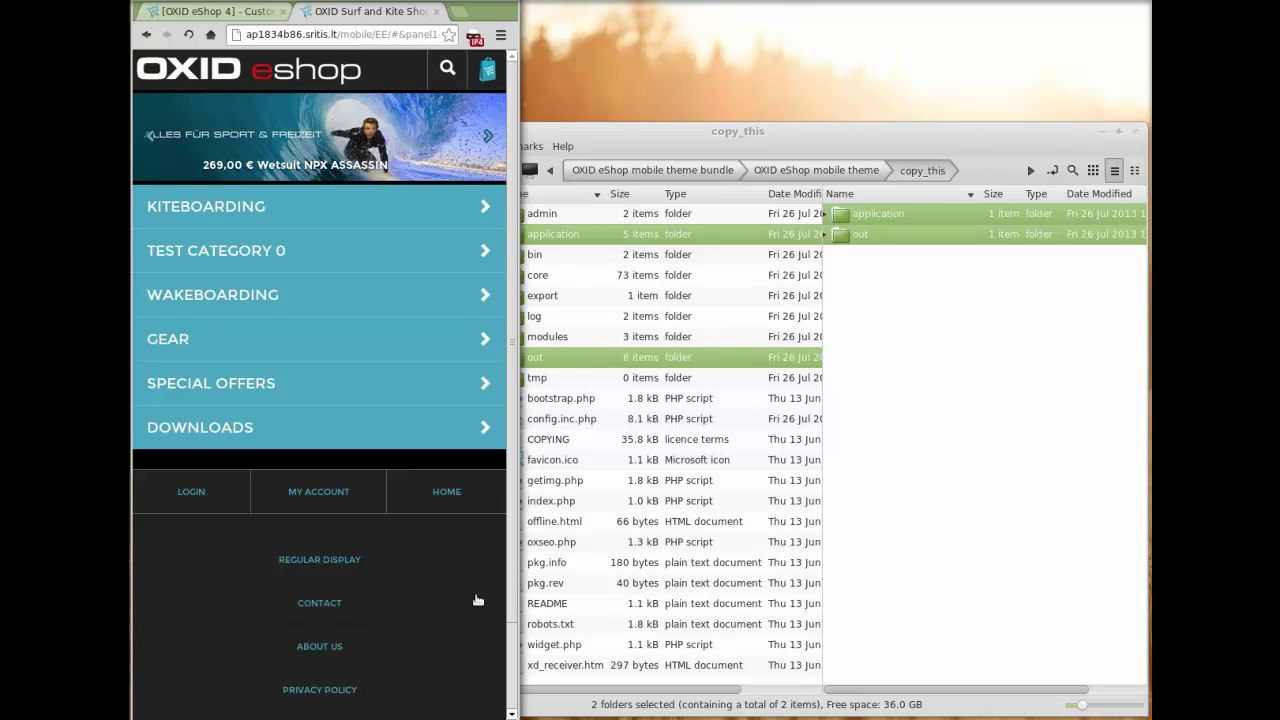
{"action": "scroll", "coordinate": [513, 606], "scroll_direction": "down", "scroll_amount": 1}
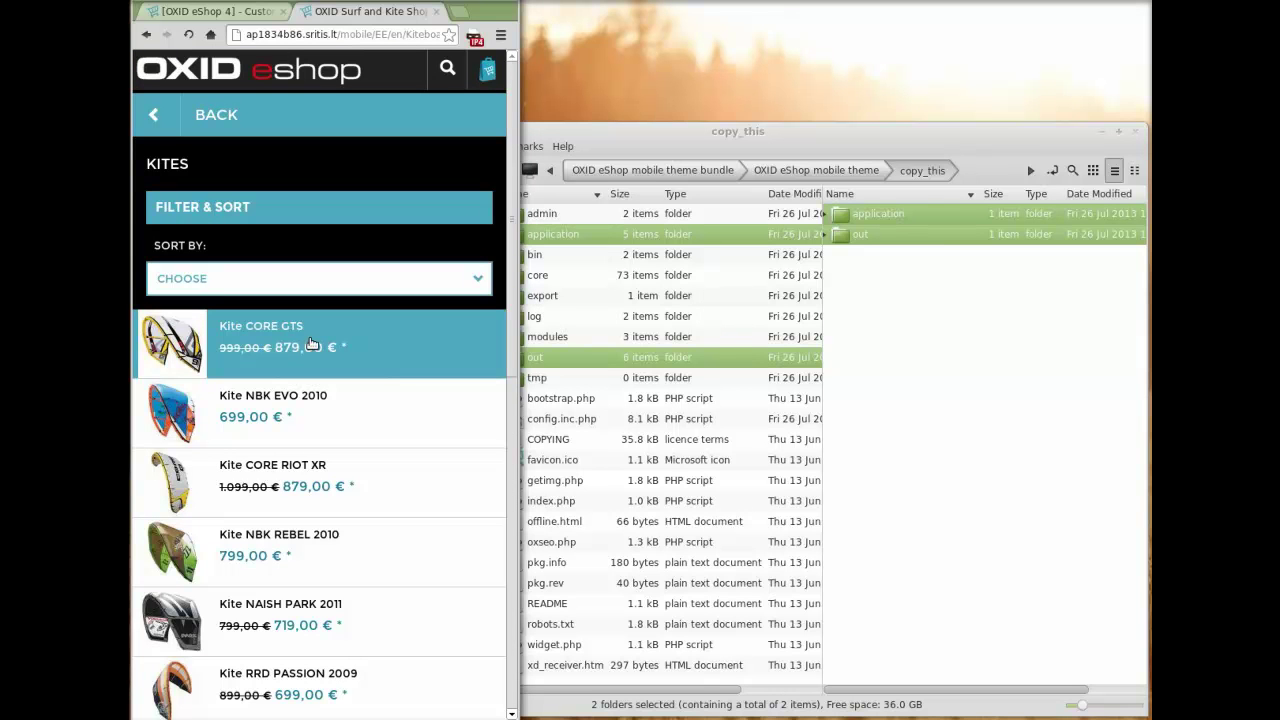
- Add one Kite CORE GTS to the cart and proceed from the 791,10 € cart to Addresses
{"action": "left_click", "coordinate": [184, 324]}
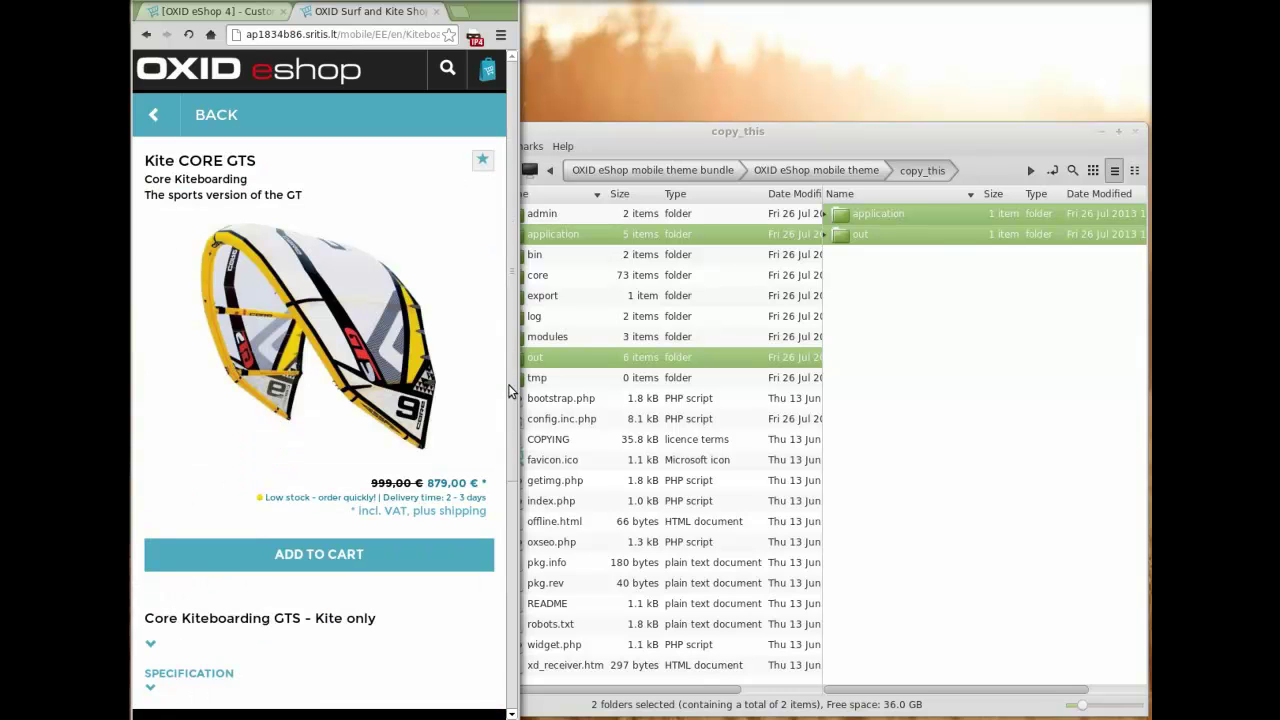
{"action": "left_click", "coordinate": [151, 645]}
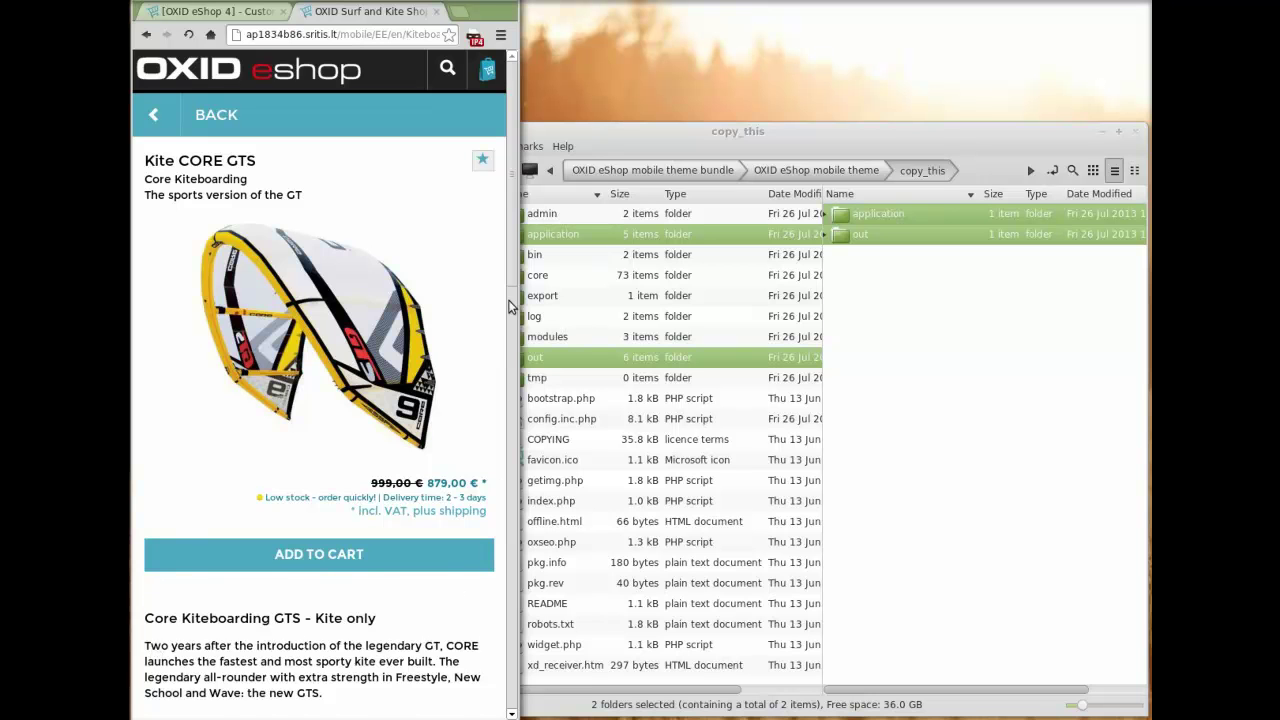
{"action": "left_click_drag", "start_coordinate": [513, 268], "coordinate": [510, 350]}
{"action": "scroll", "coordinate": [331, 561], "scroll_direction": "up", "scroll_amount": 3}
{"action": "left_click", "coordinate": [331, 557]}
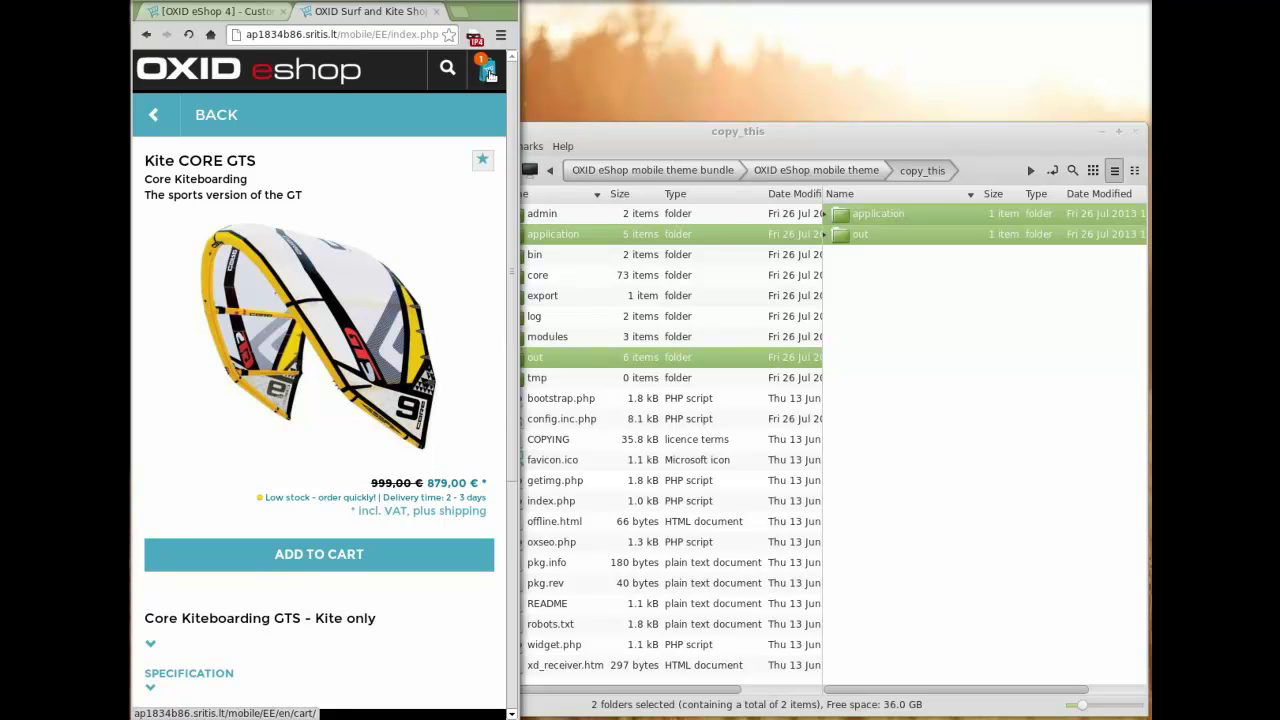
{"action": "left_click", "coordinate": [489, 75]}
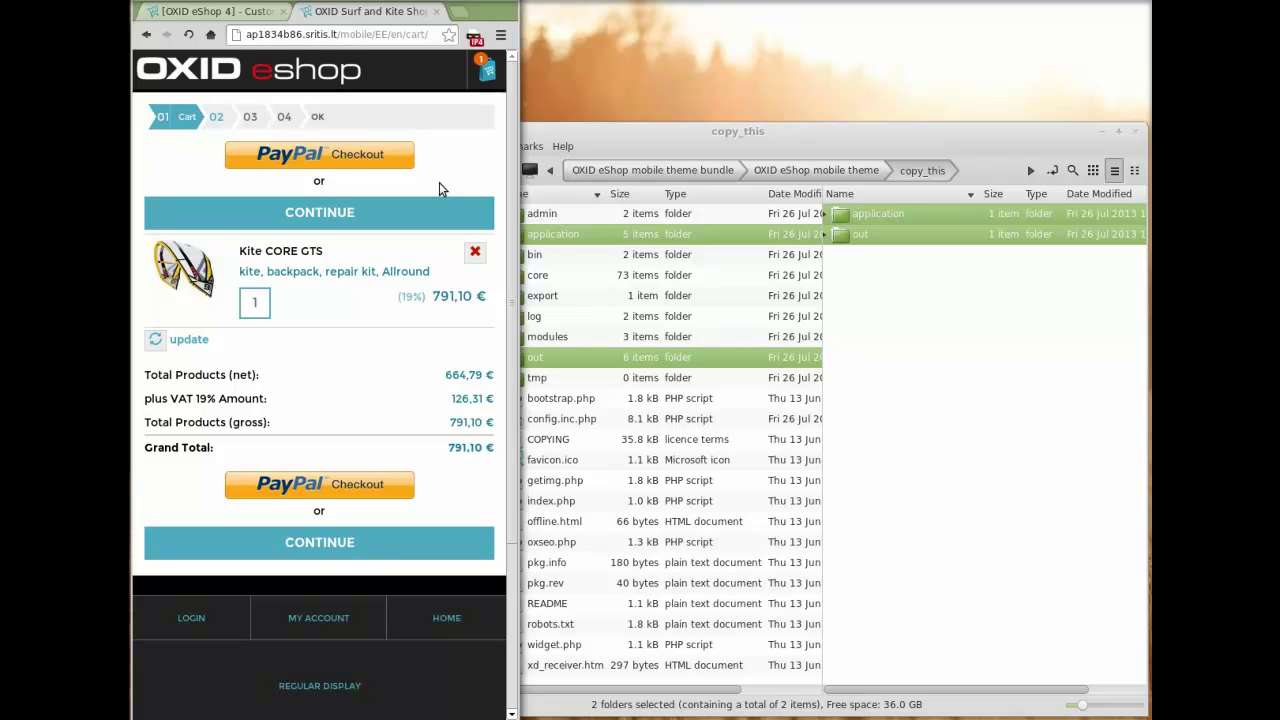
{"action": "left_click", "coordinate": [357, 546]}
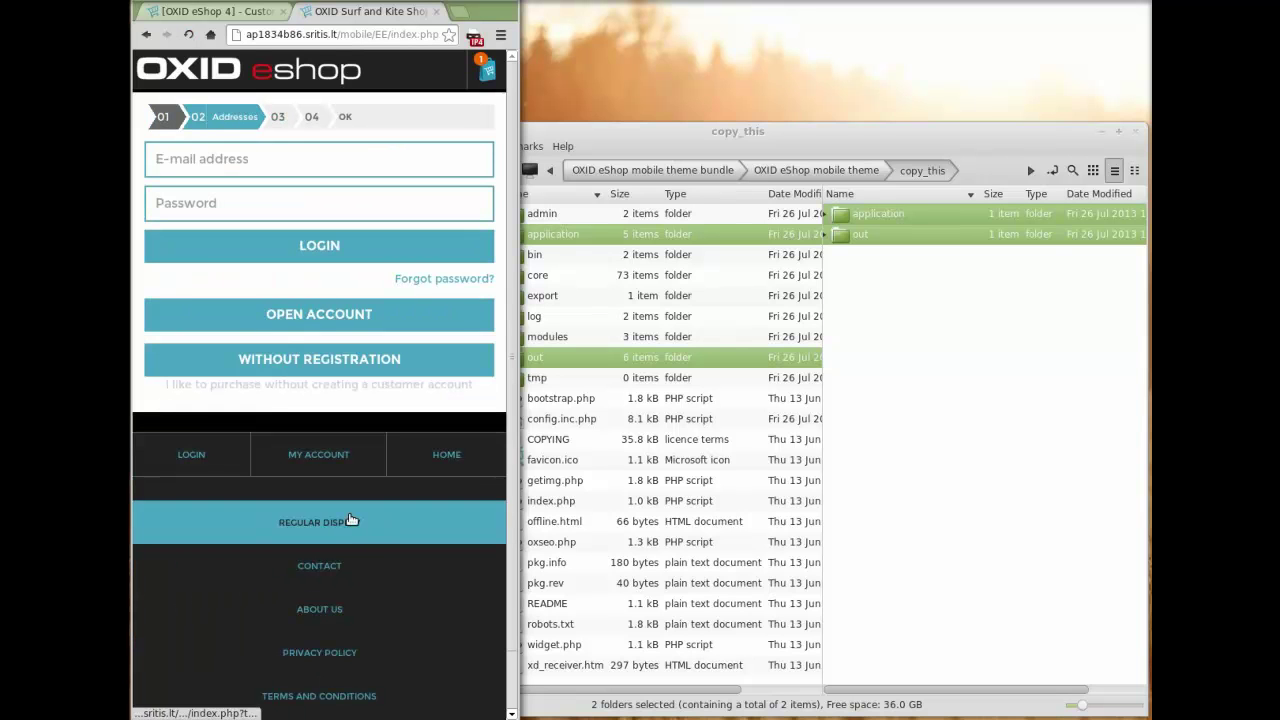
- Check out without registration, entering the buyer's e-mail and billing address
{"action": "left_click", "coordinate": [313, 362]}
{"action": "left_click", "coordinate": [243, 207]}
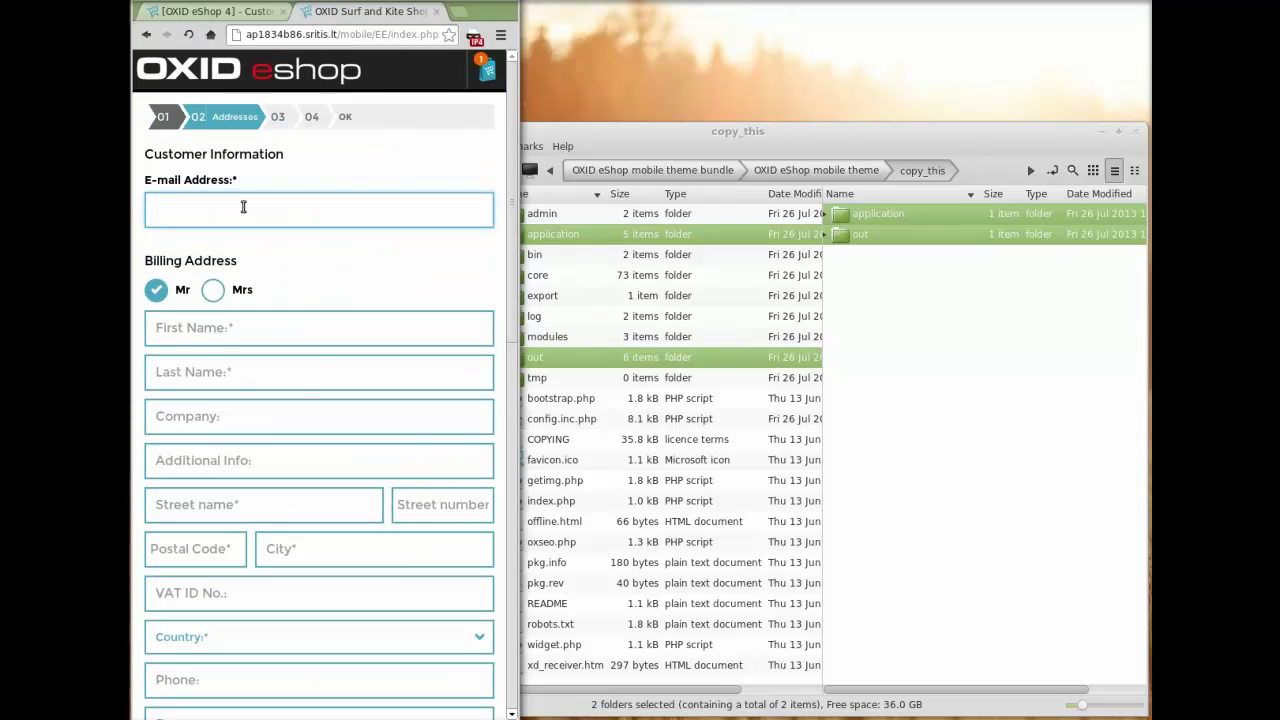
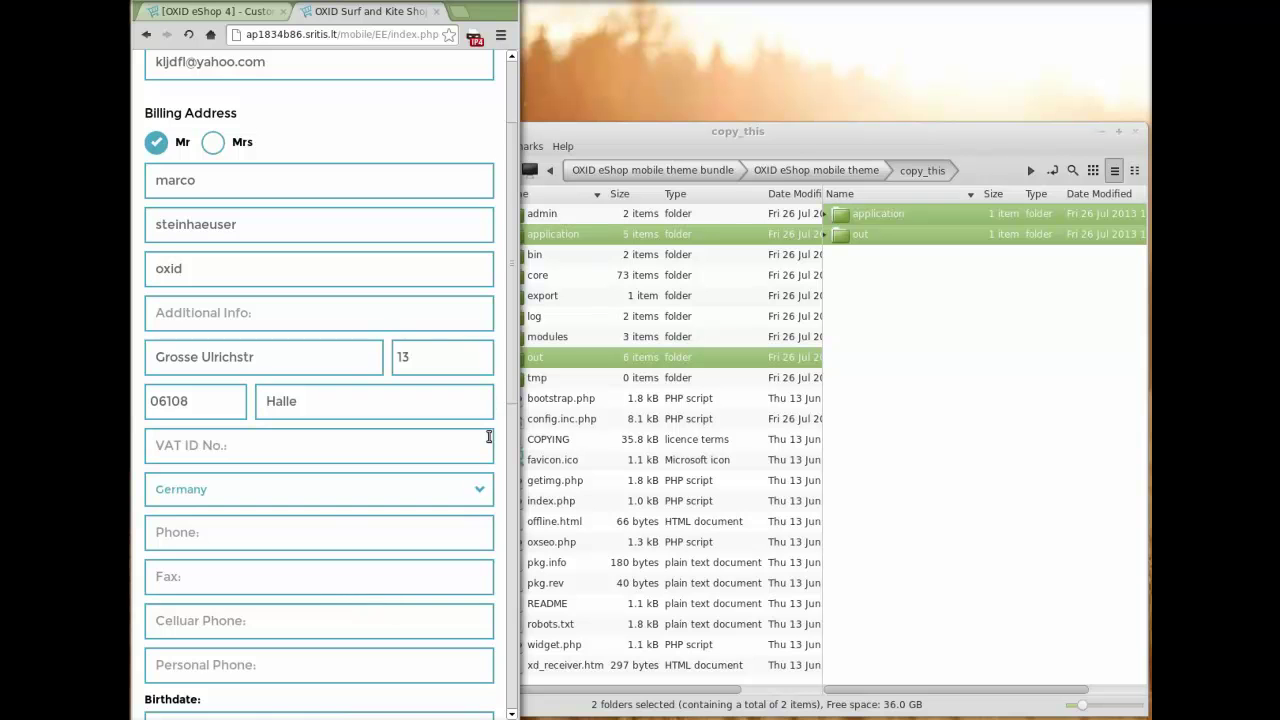
{"action": "scroll", "coordinate": [510, 377], "scroll_direction": "down", "scroll_amount": 5}
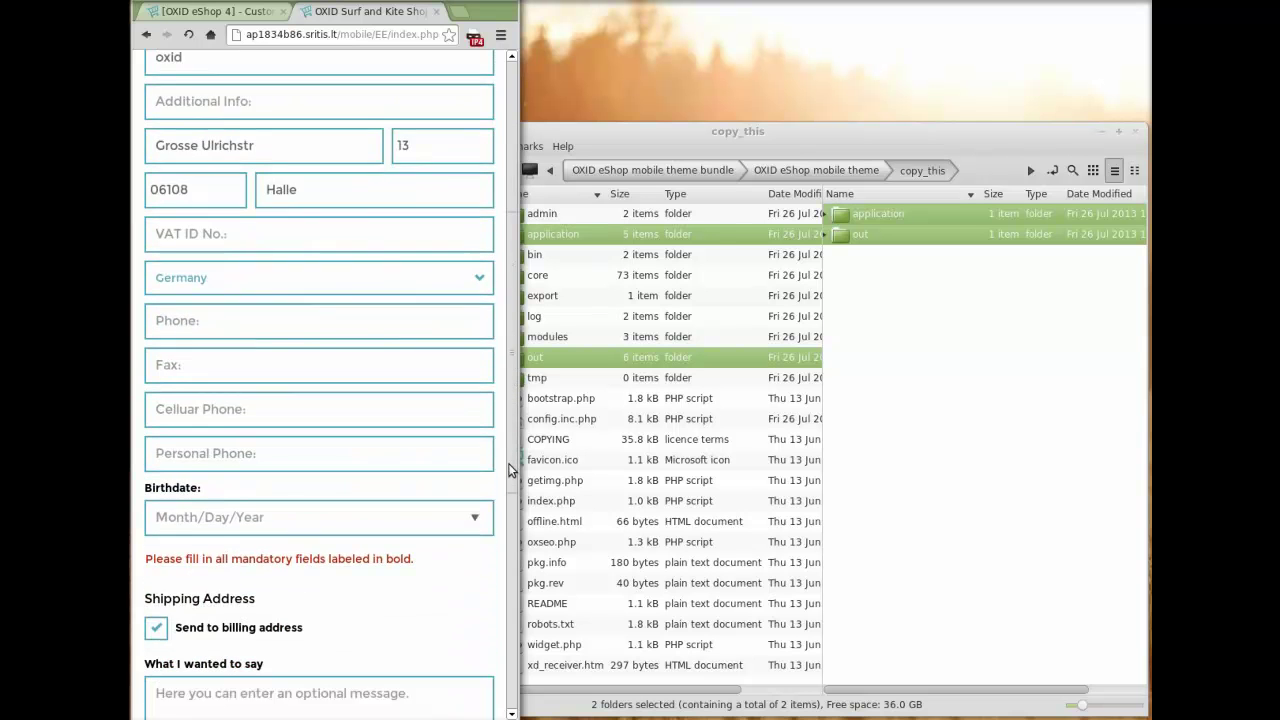
{"action": "left_click", "coordinate": [290, 662]}
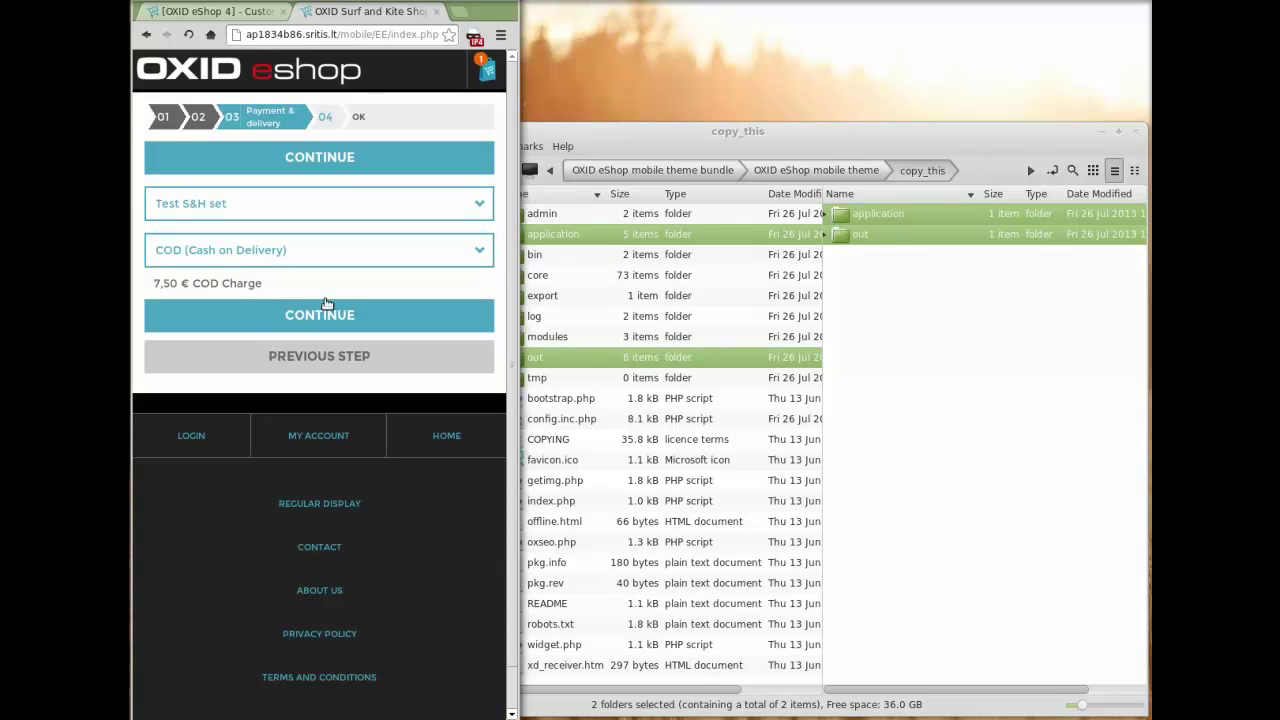
- Keep COD (Cash on Delivery) payment with Test S&H set shipping and continue to review
{"action": "left_click", "coordinate": [477, 254]}
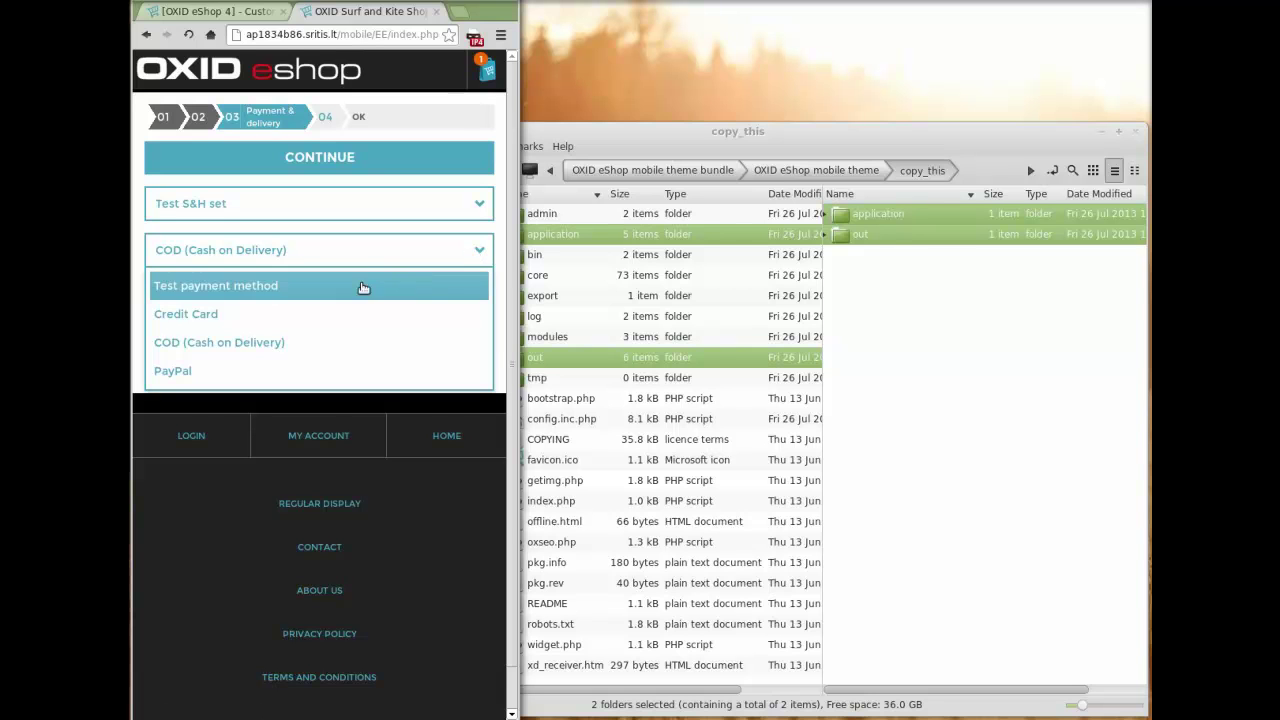
{"action": "left_click", "coordinate": [219, 342]}
{"action": "left_click_drag", "start_coordinate": [155, 284], "coordinate": [250, 288]}
{"action": "left_click", "coordinate": [309, 288]}
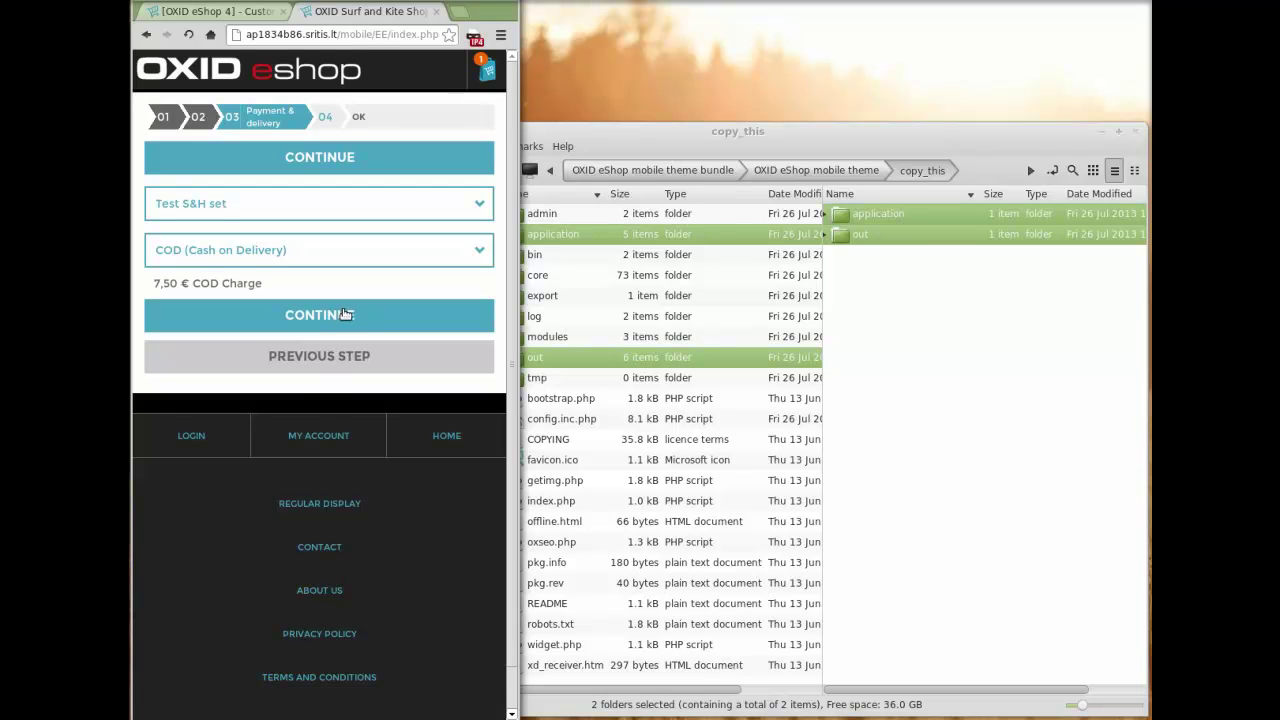
{"action": "left_click", "coordinate": [344, 315]}
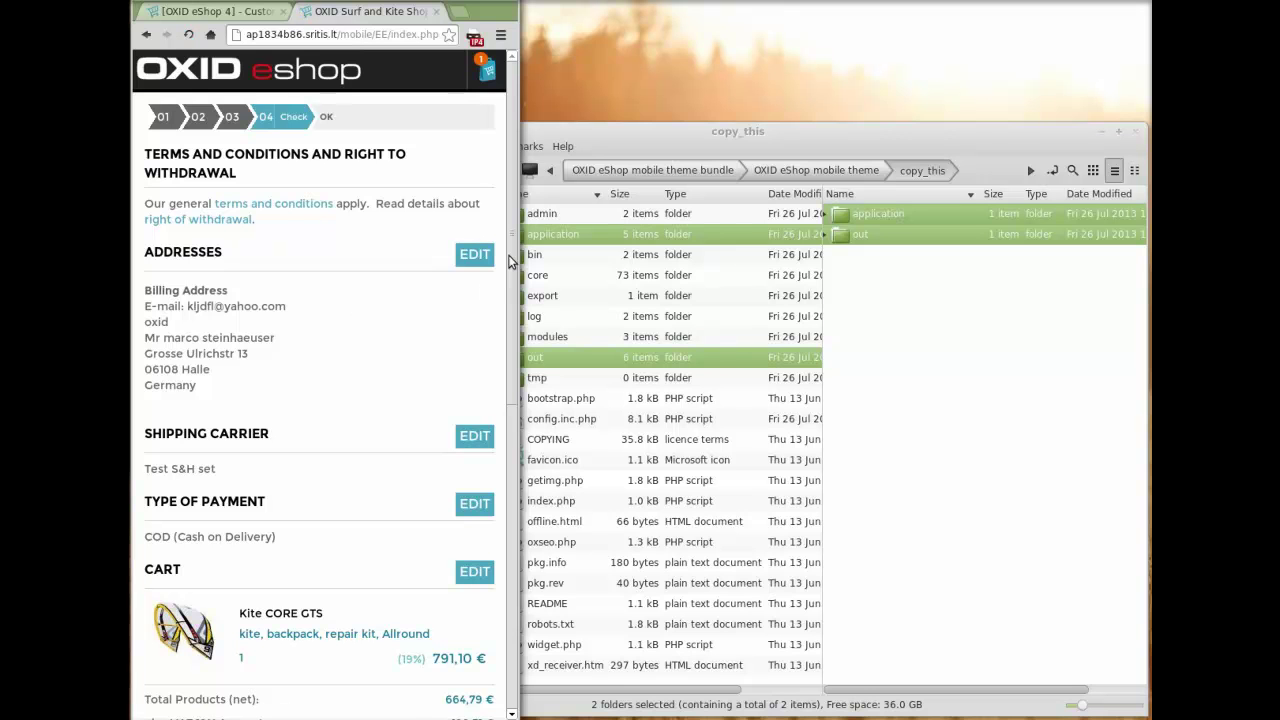
- Submit the test order from the review page, then return from the thank-you page to the mobile start page
{"action": "left_click_drag", "start_coordinate": [509, 254], "coordinate": [506, 358]}
{"action": "scroll", "coordinate": [506, 358], "scroll_direction": "down", "scroll_amount": 3}
{"action": "left_click", "coordinate": [280, 385]}
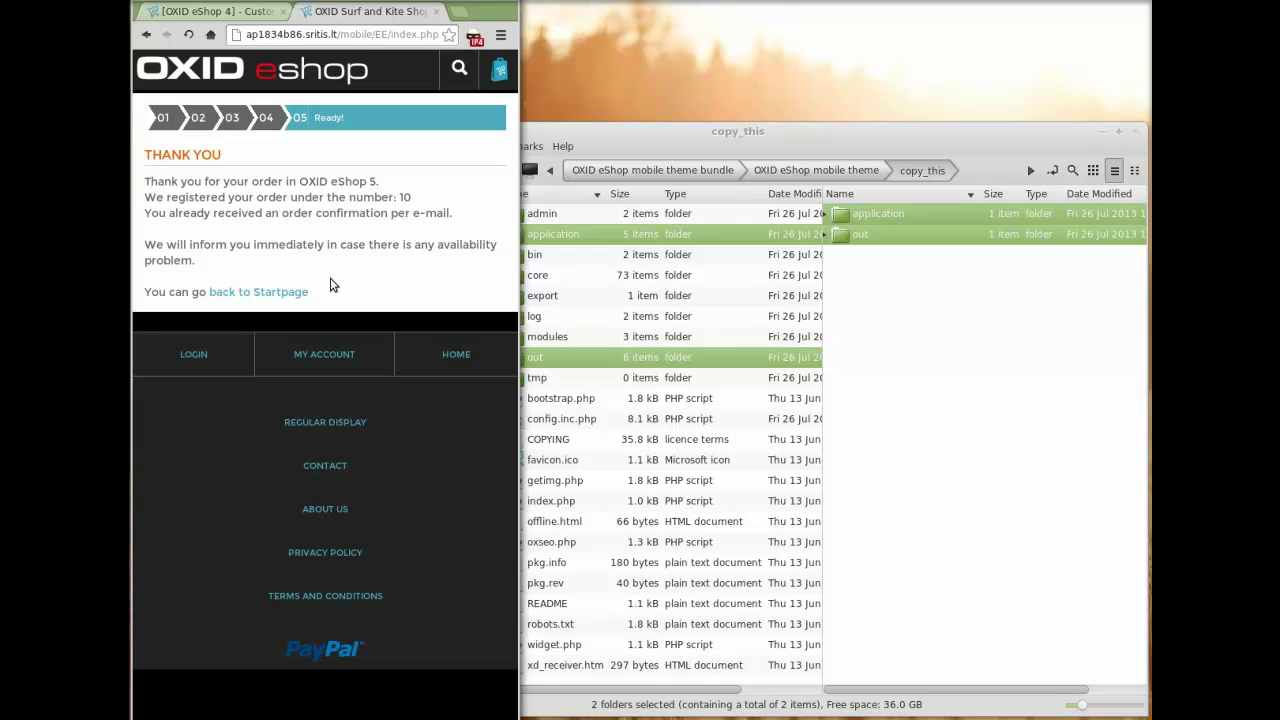
{"action": "left_click", "coordinate": [291, 293]}
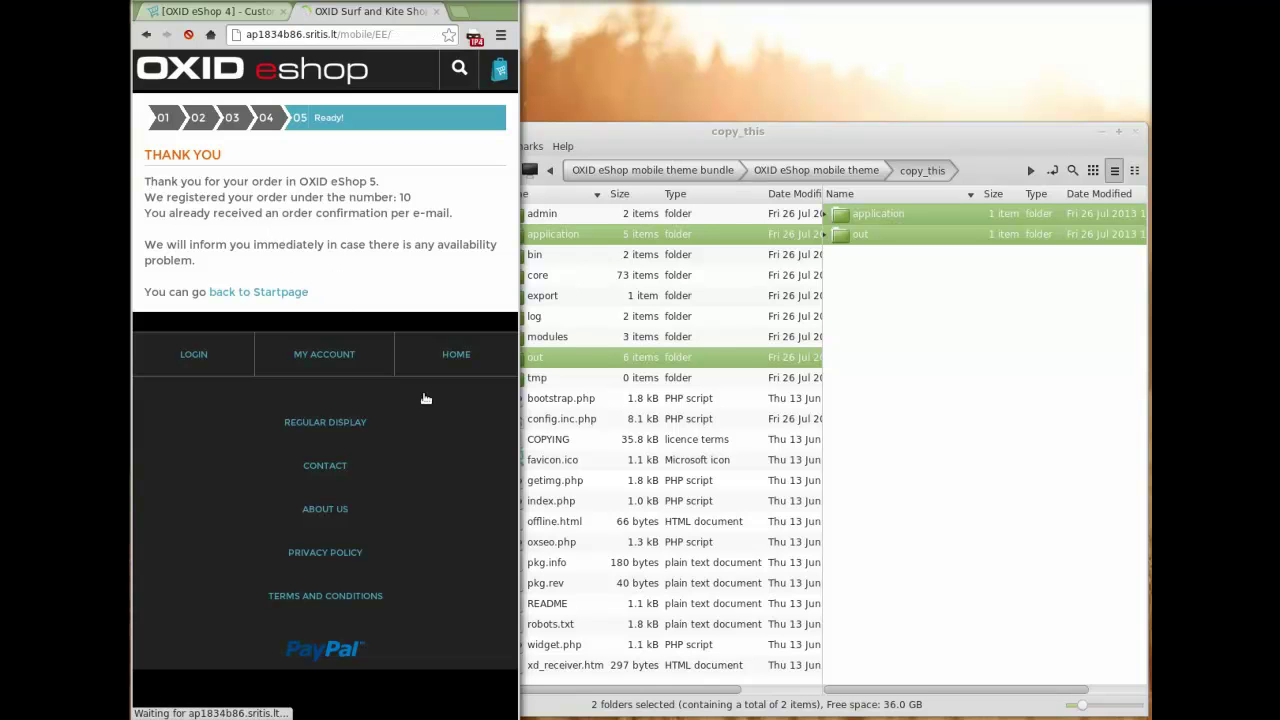